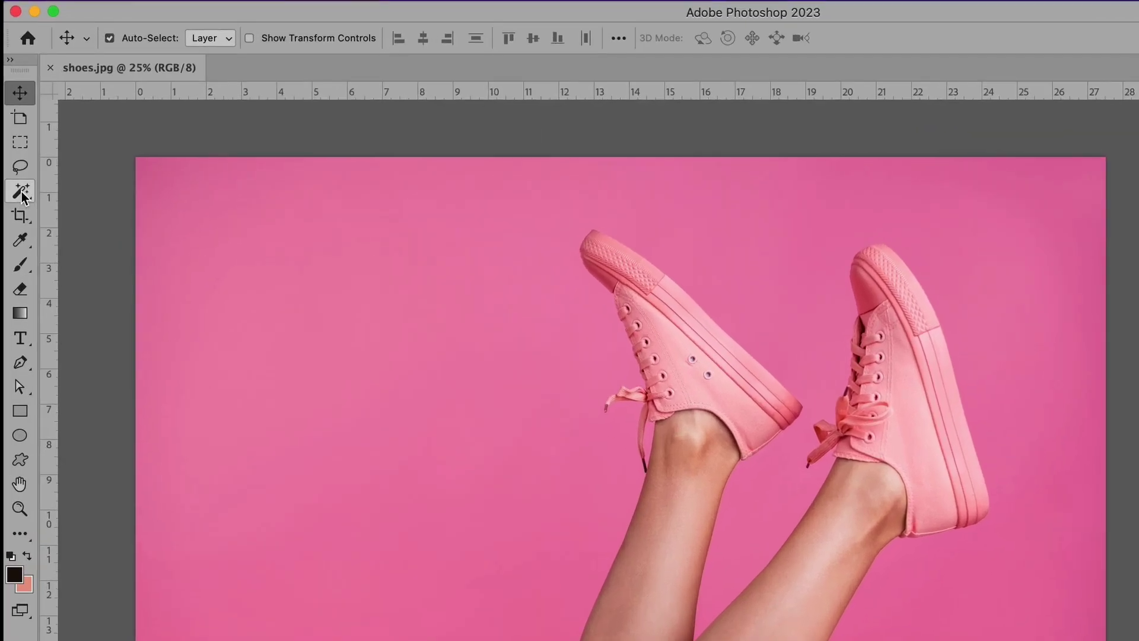
Open the Select and Mask workspace for the shoes photo and automatically select the subject.
key(w)
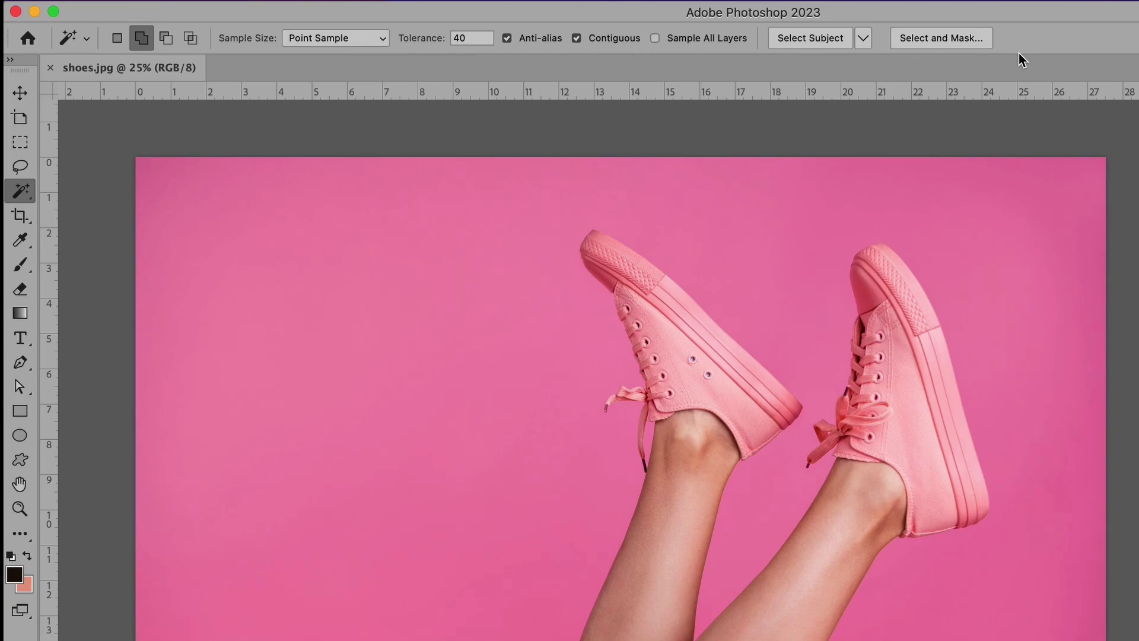
click(948, 40)
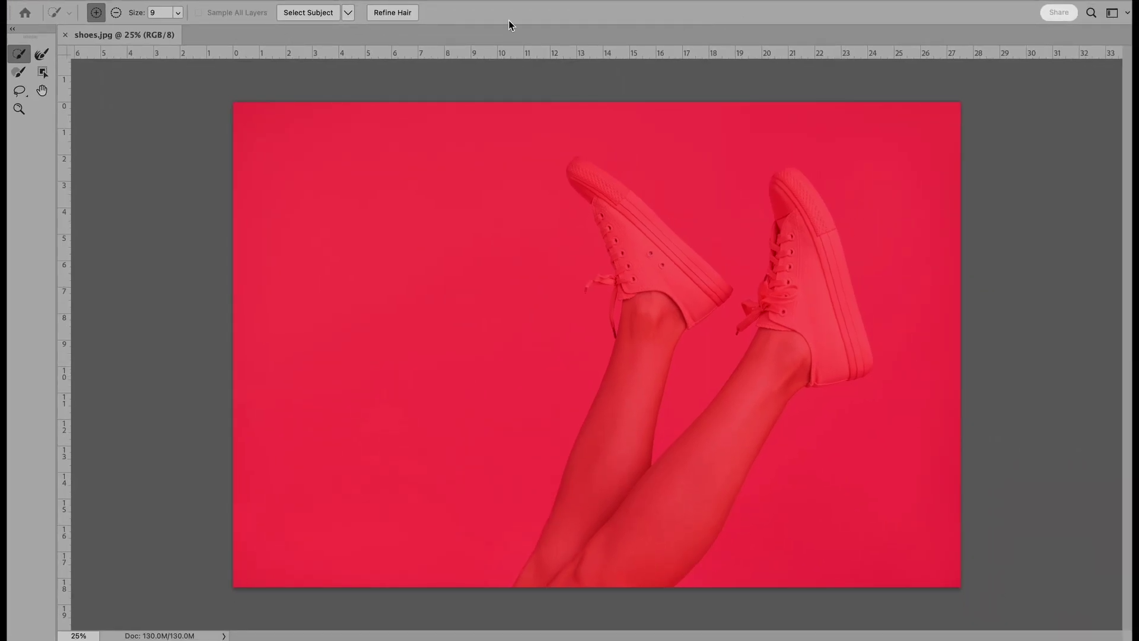
click(318, 13)
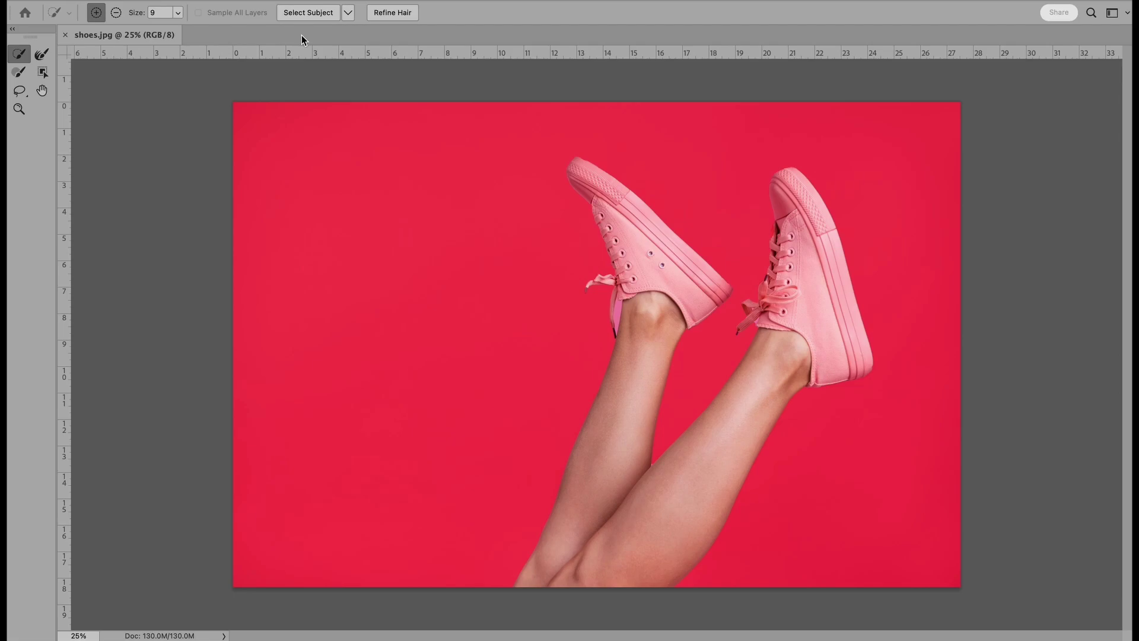
Refine the subject selection around the shoelaces using a size 6 Quick Selection brush and the Refine Edge Brush, and accept the selection.
click(17, 109)
drag(634, 302, 622, 269)
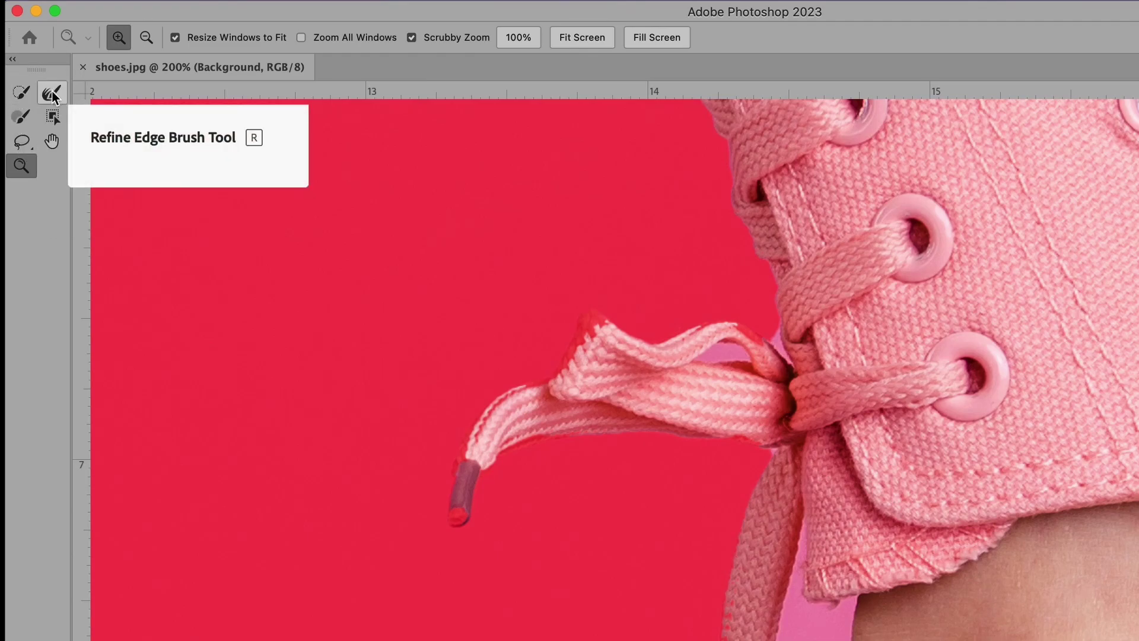
click(21, 93)
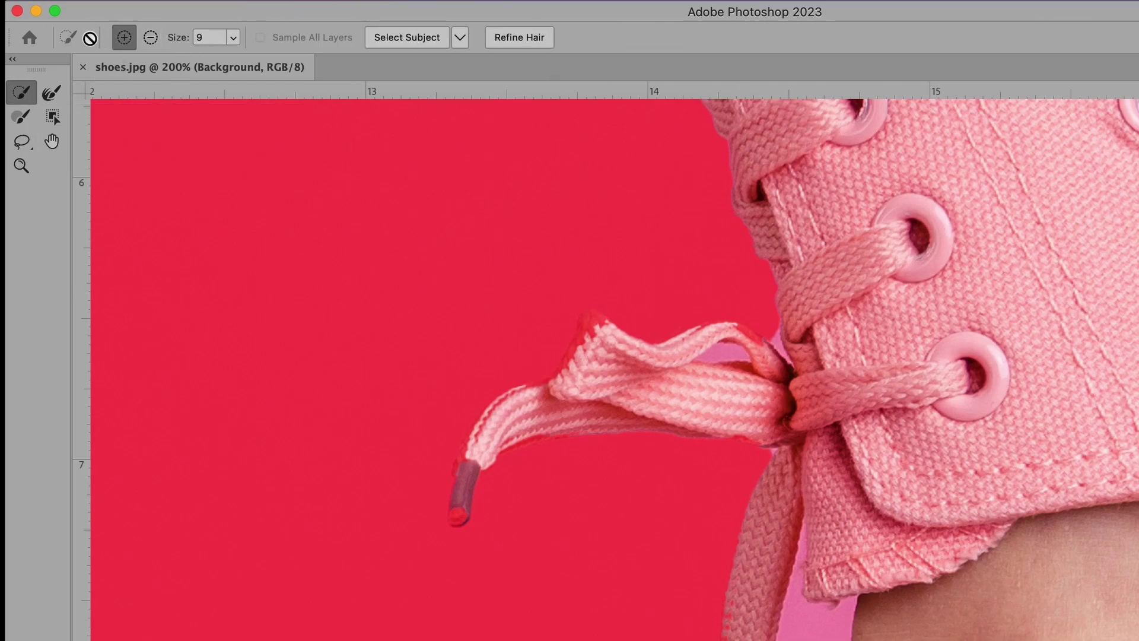
mouse_move(233, 37)
mouse_down()
mouse_move(227, 62)
mouse_move(234, 56)
mouse_up()
click(153, 40)
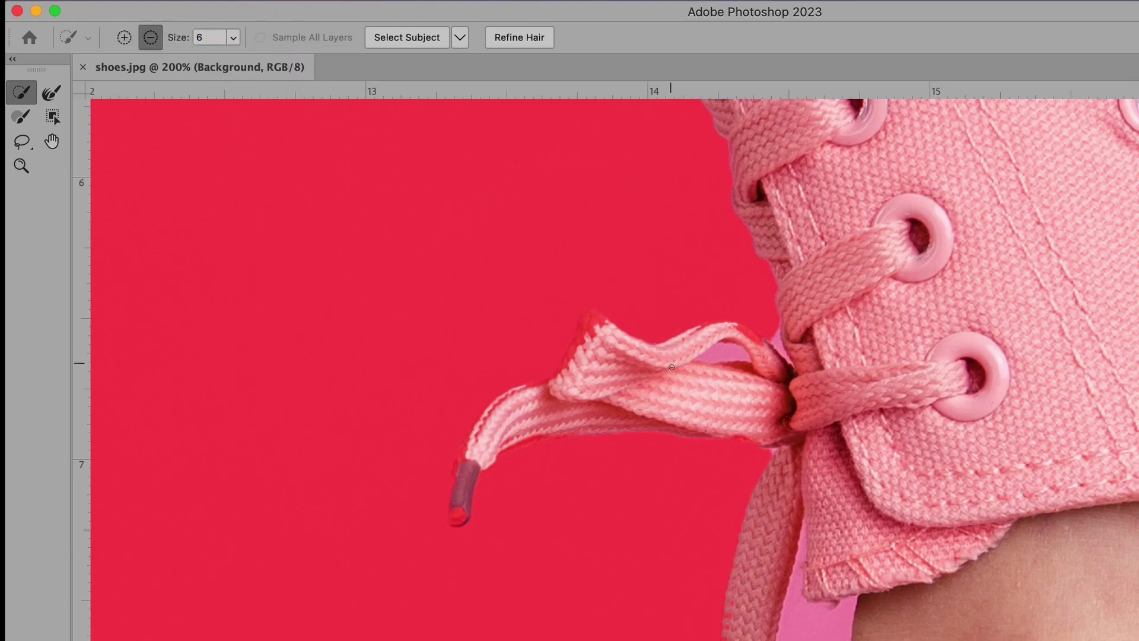
key(r)
click(124, 37)
click(199, 38)
drag(119, 89, 107, 89)
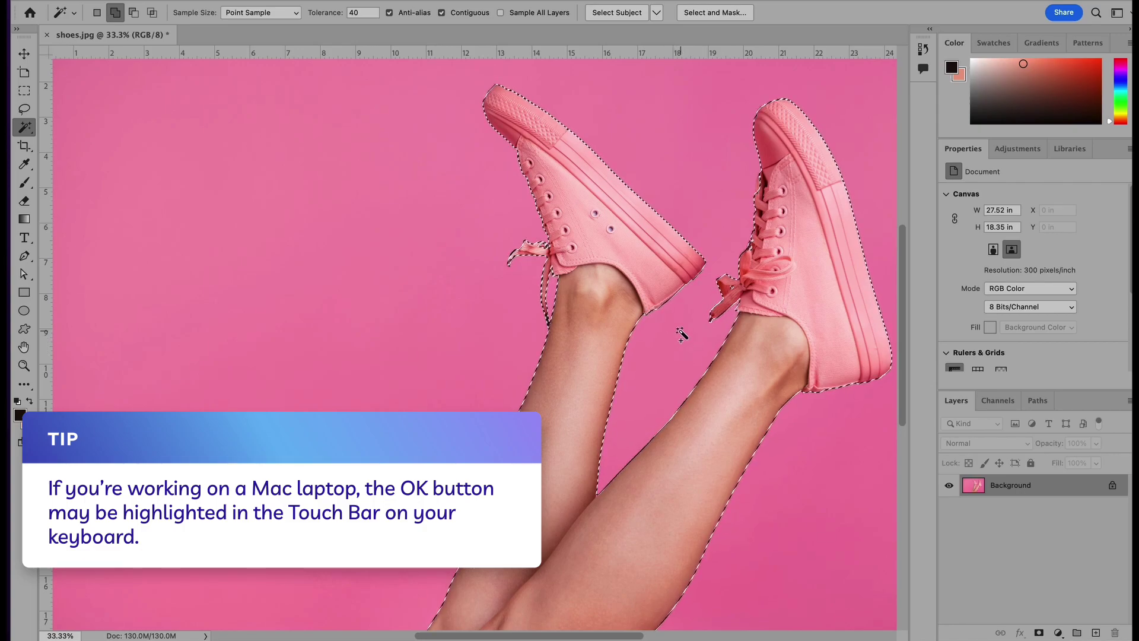
Undock the Layers panel, enlarge it, and place it over the empty pink area beside the shoes.
scroll(687, 381, down, 3)
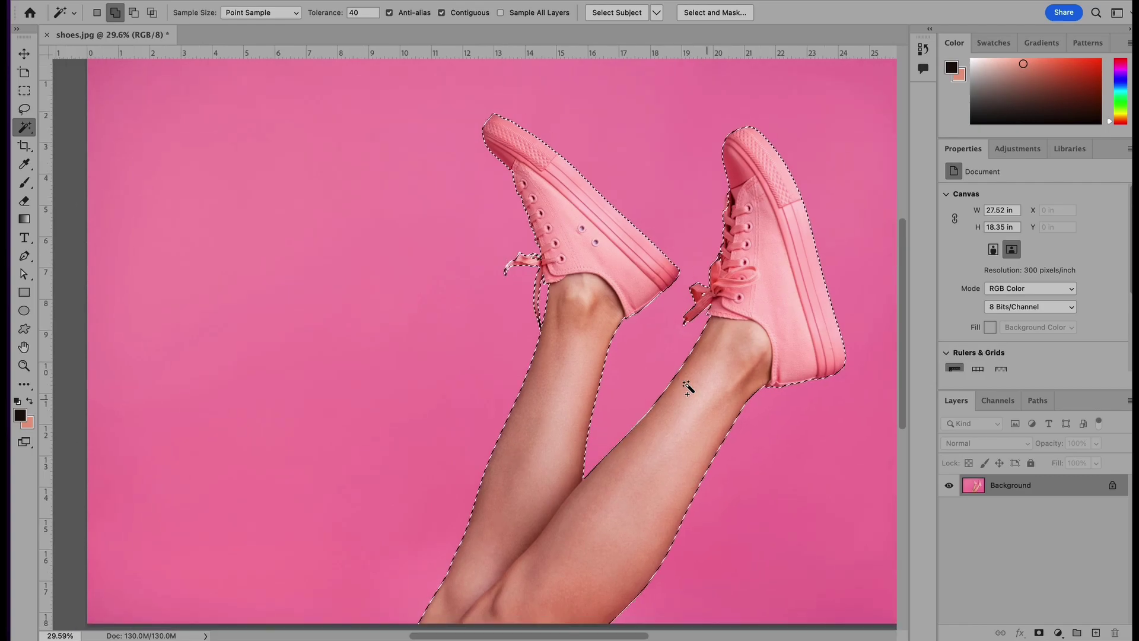
scroll(687, 386, down, 2)
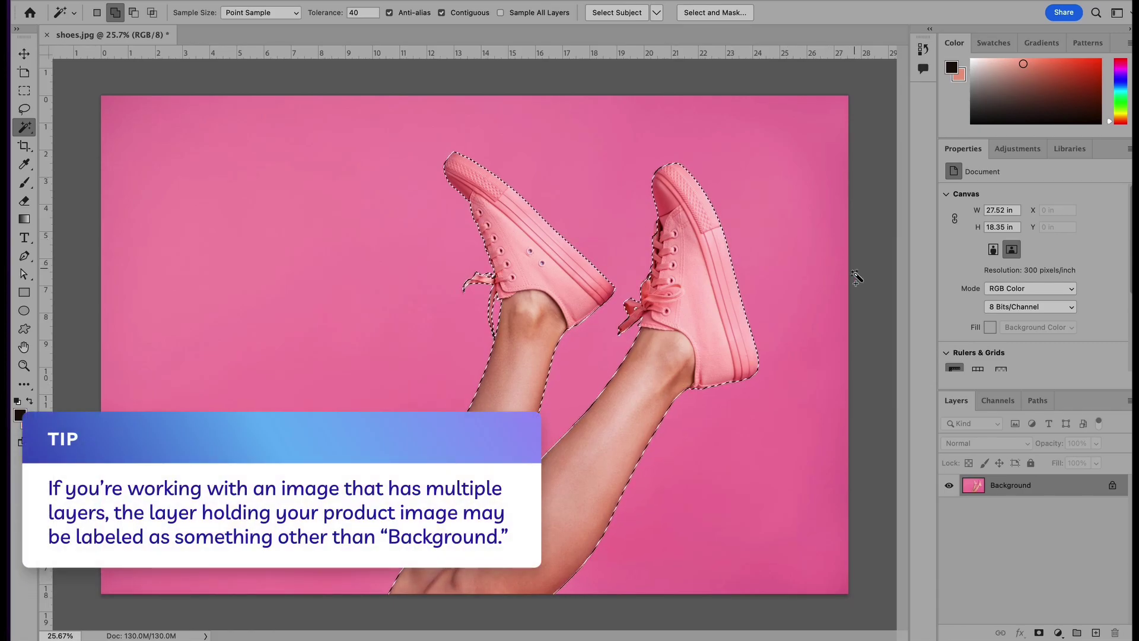
drag(1068, 401, 296, 178)
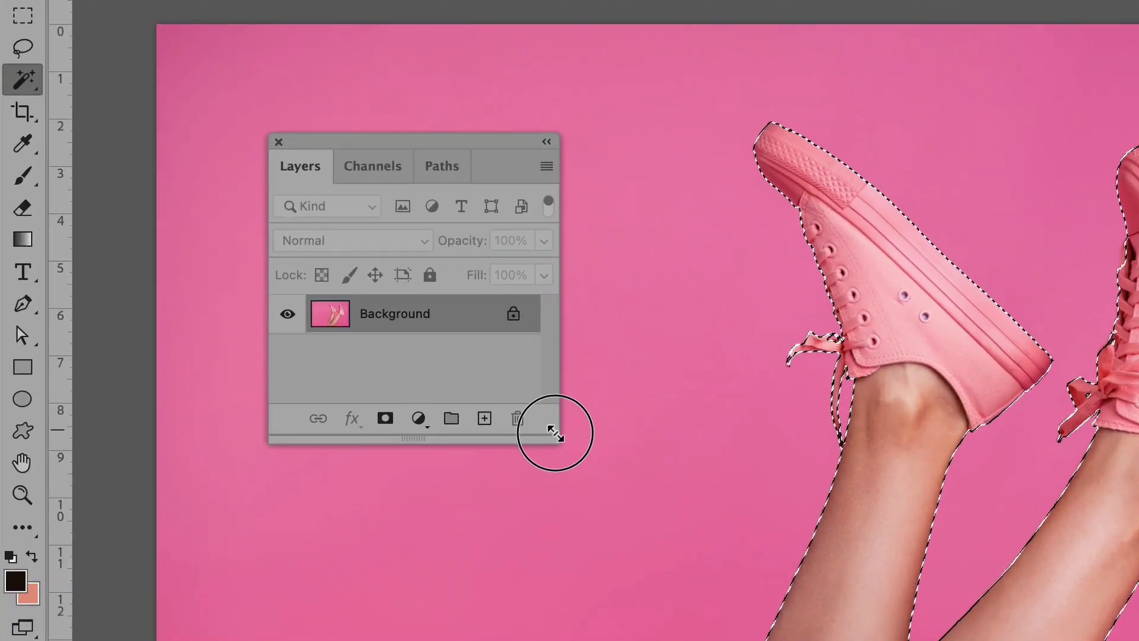
drag(555, 434, 750, 600)
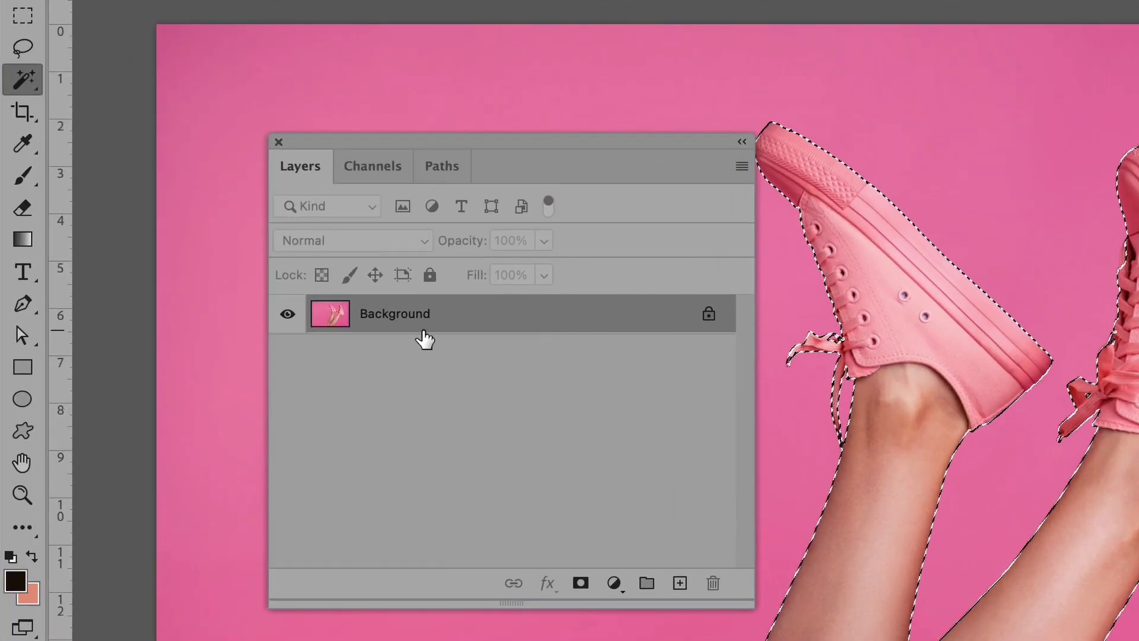
drag(696, 161, 688, 138)
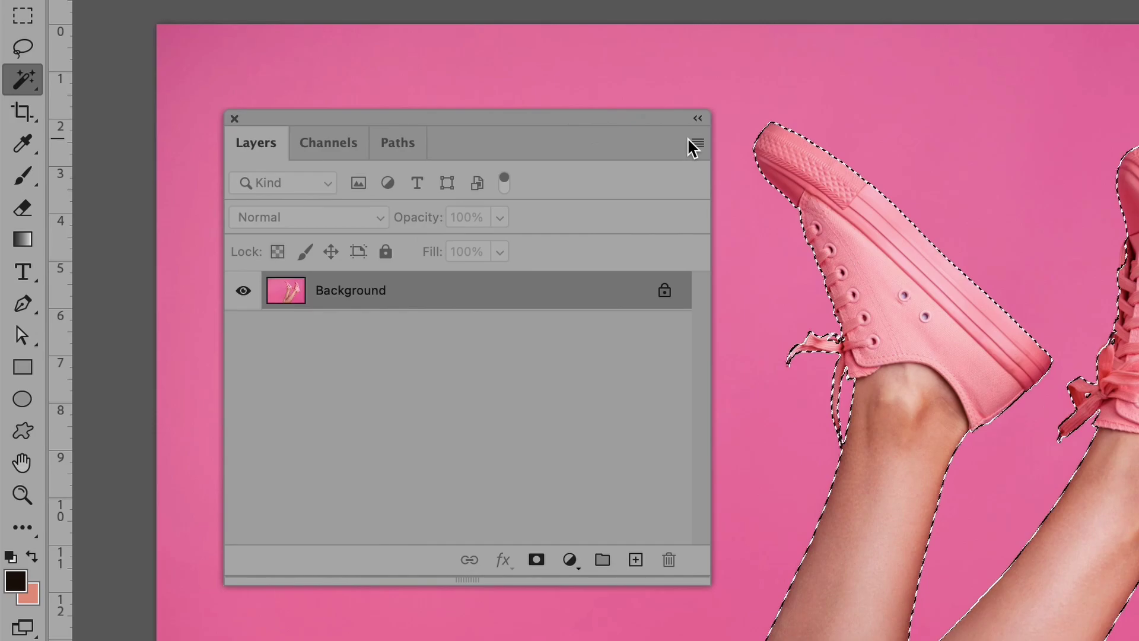
Duplicate the Background layer as "Product" and add a layer mask to it from the current selection.
click(698, 143)
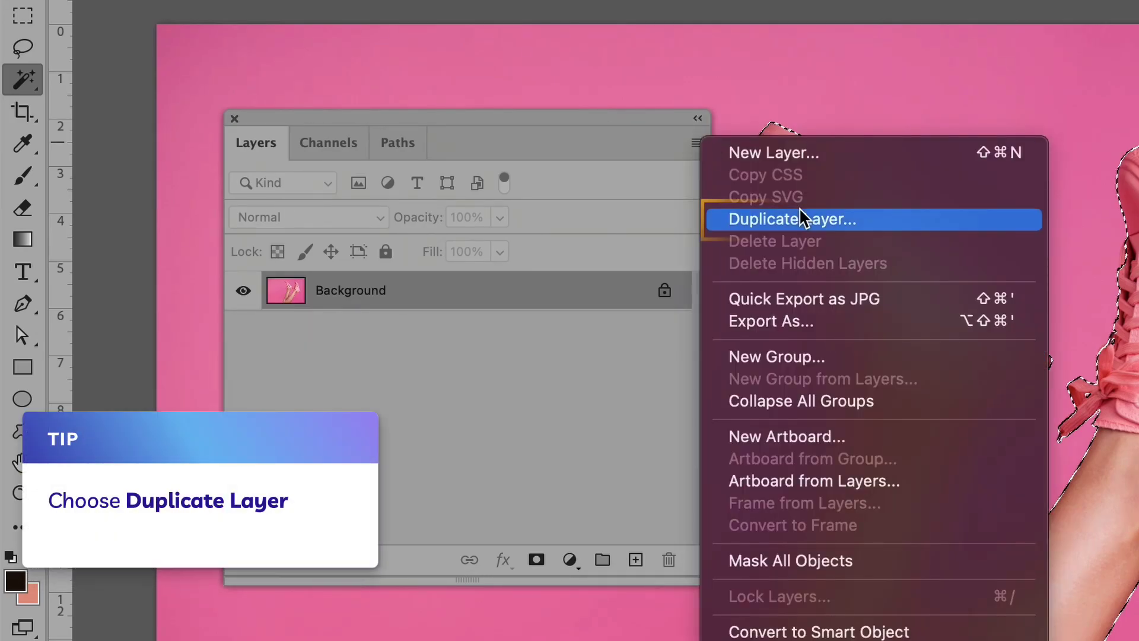
click(855, 219)
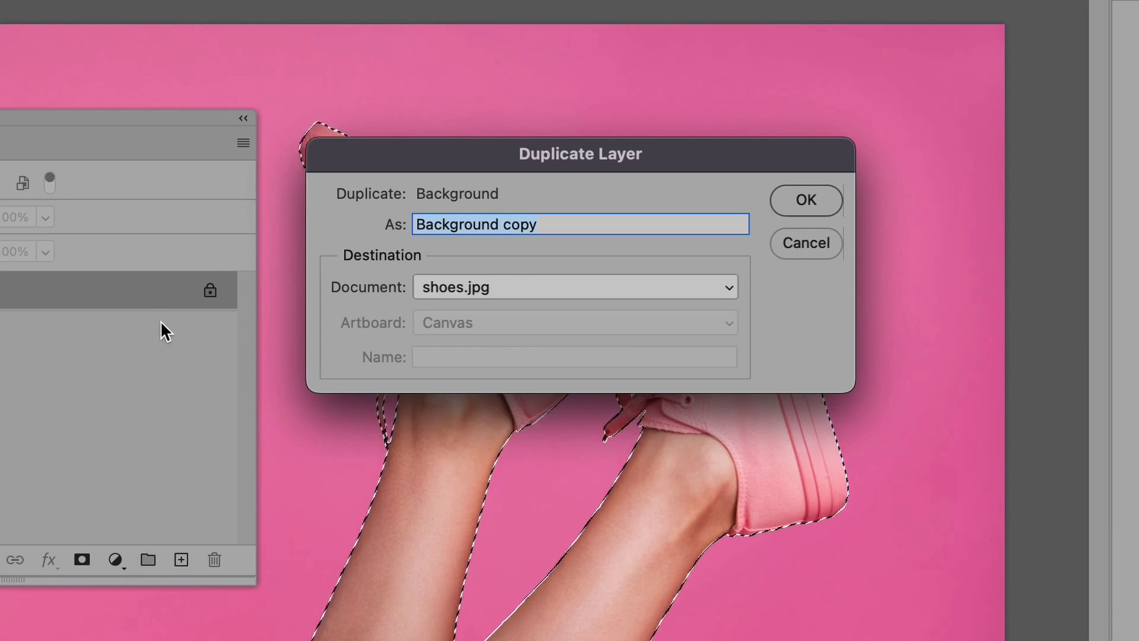
text(Product)
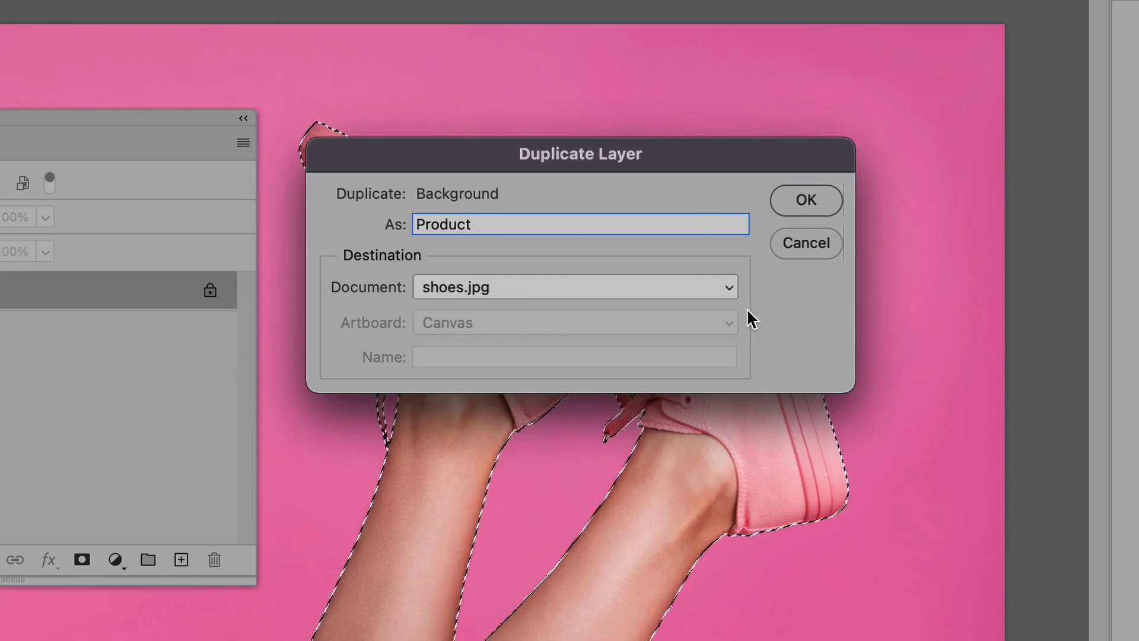
click(798, 204)
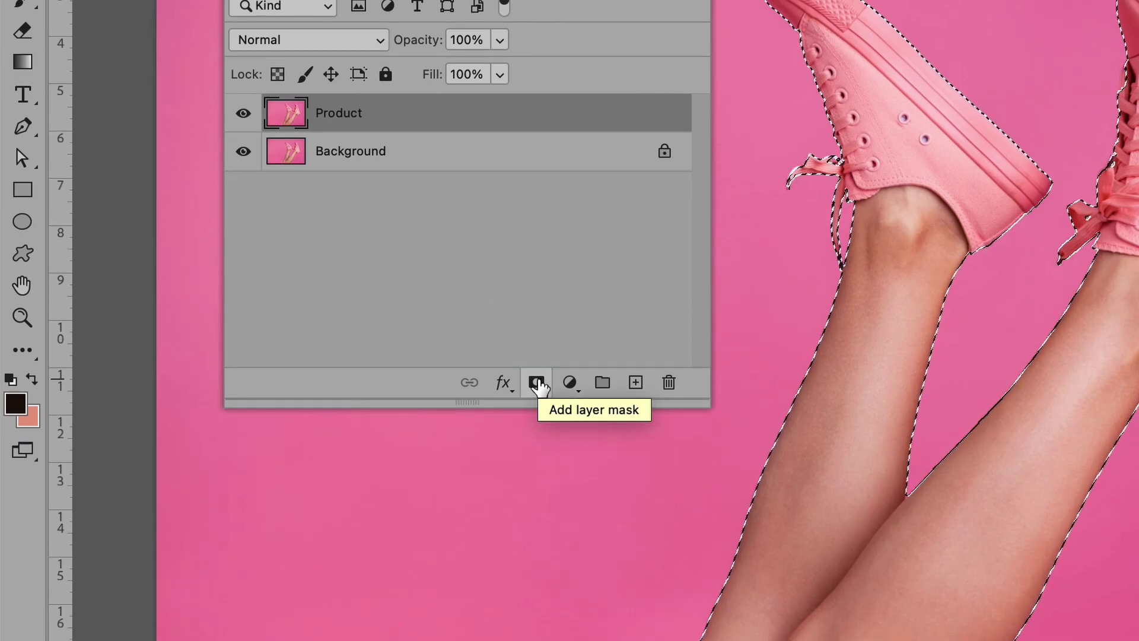
click(537, 383)
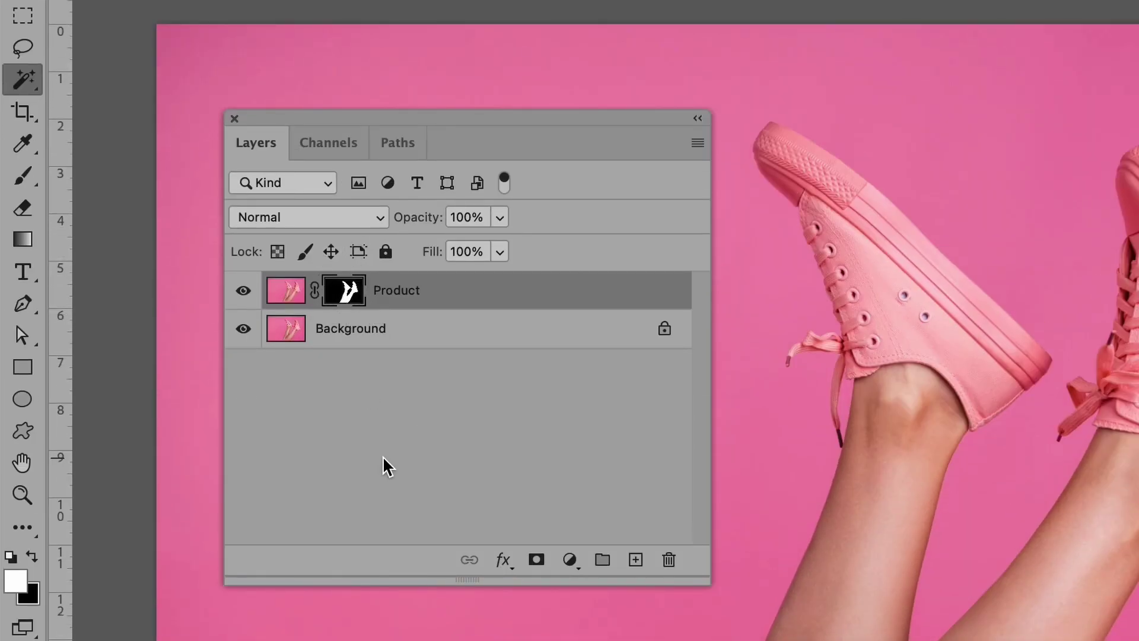
Add a solid color fill layer in white (ffffff) directly above the Background layer.
click(414, 334)
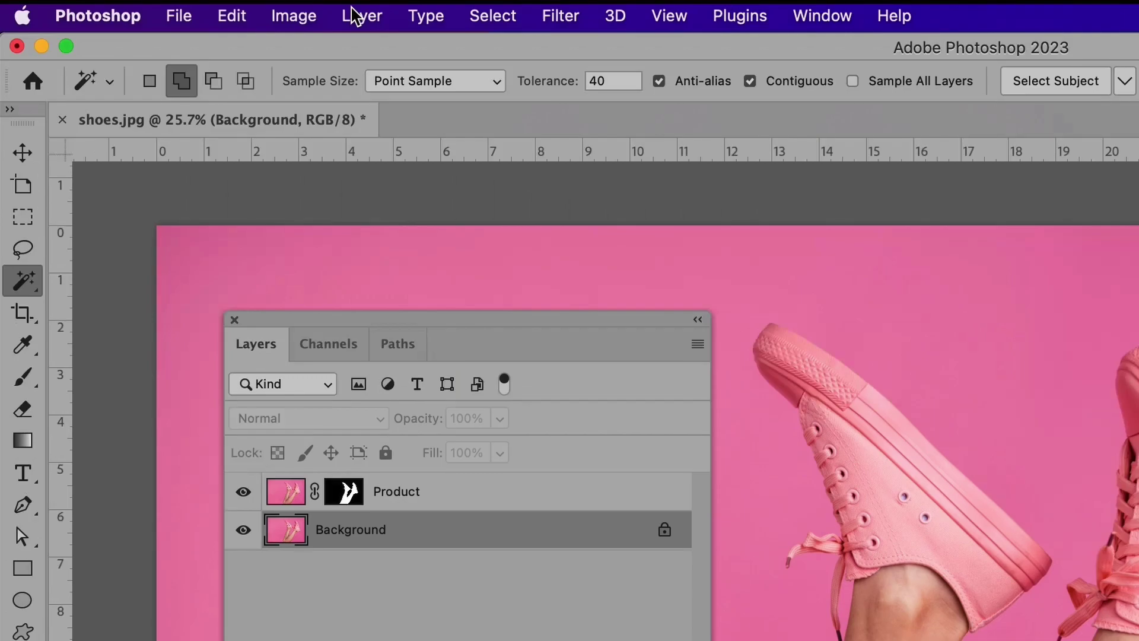
click(356, 16)
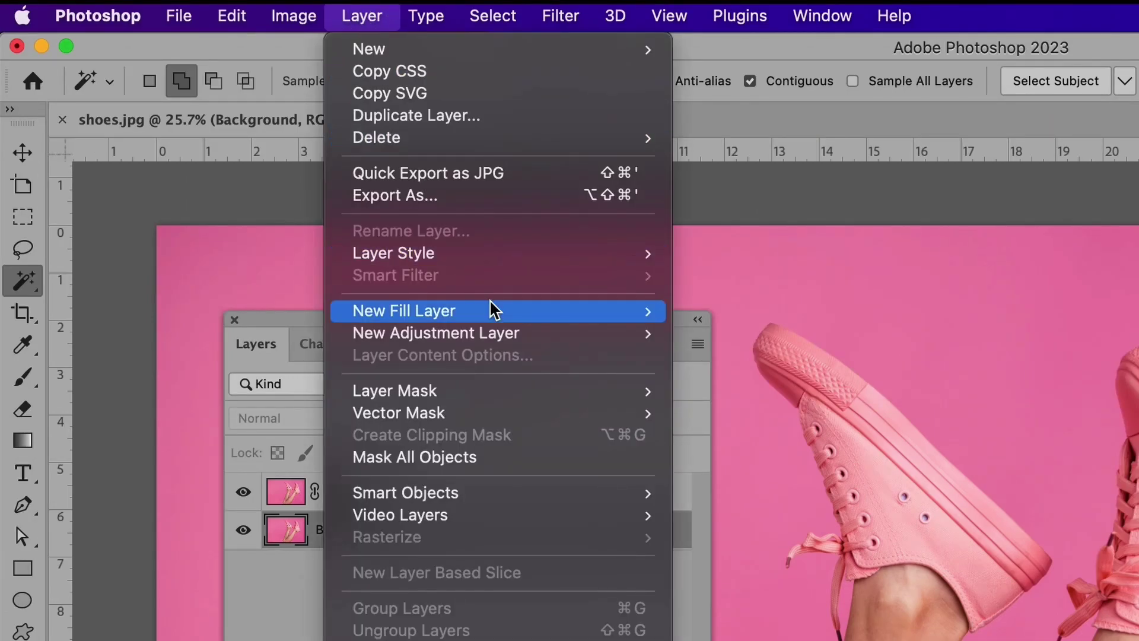
mouse_move(496, 312)
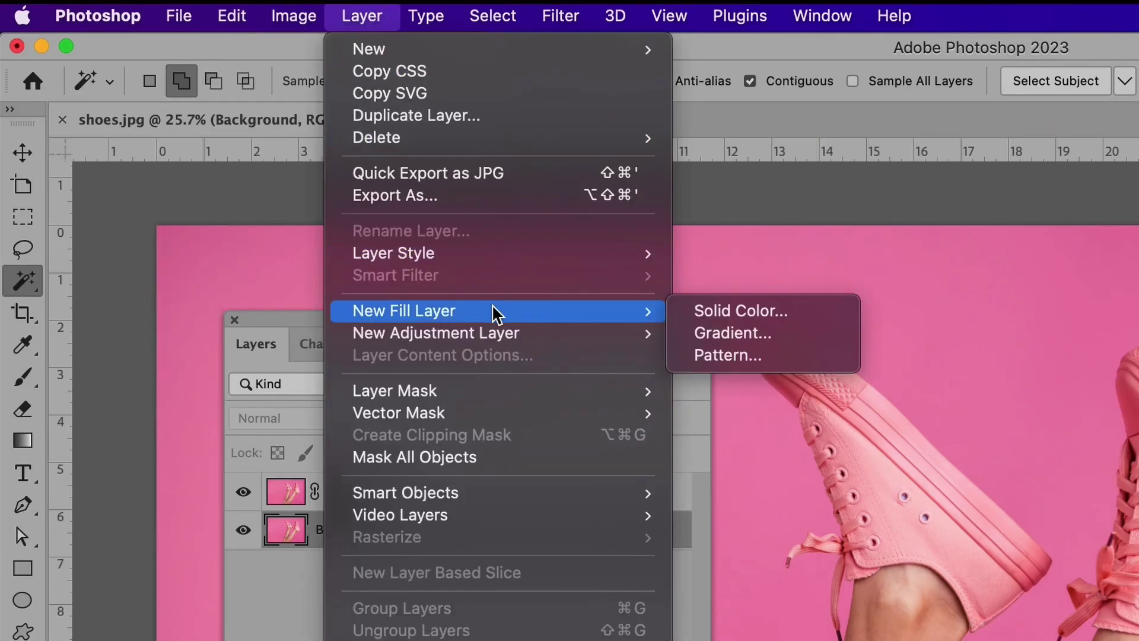
click(720, 312)
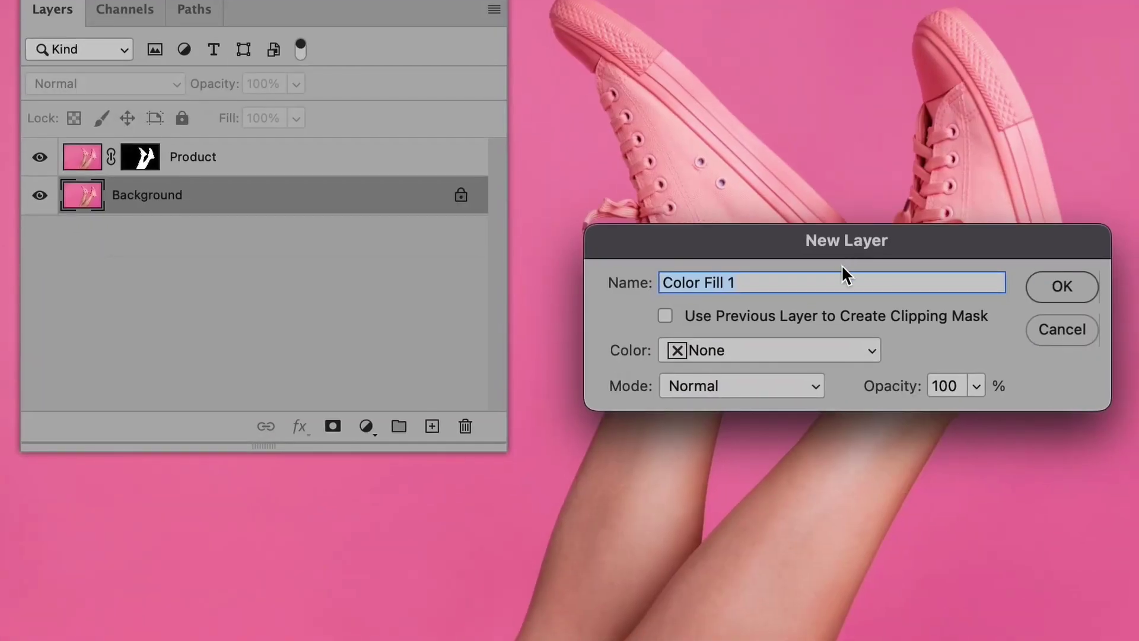
drag(841, 264, 623, 220)
click(850, 267)
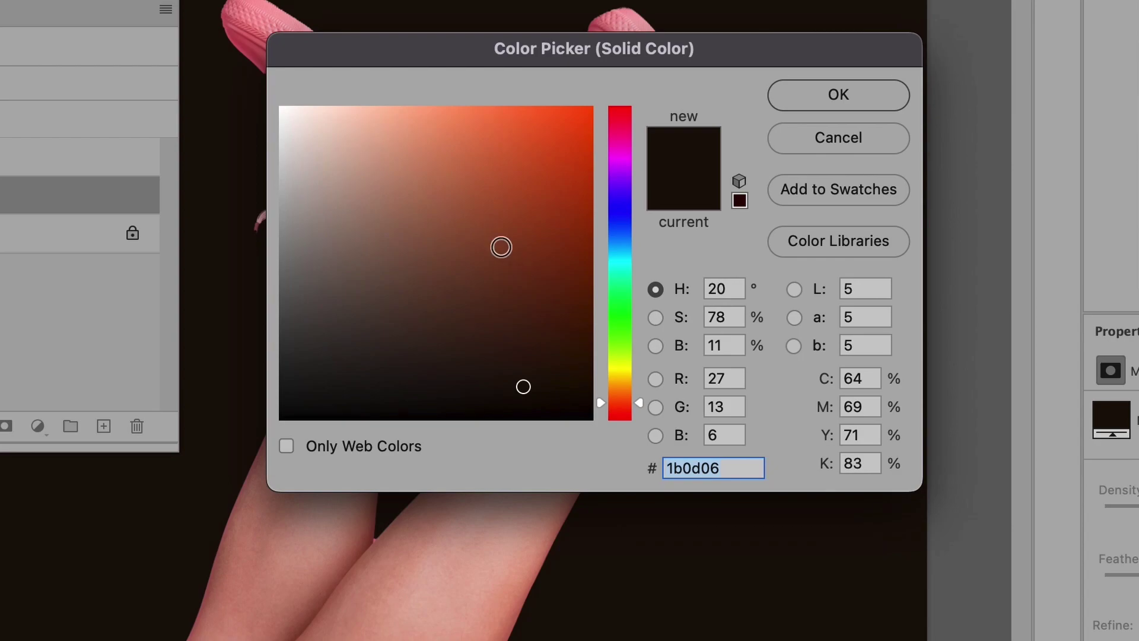
mouse_move(339, 143)
mouse_down()
mouse_move(276, 113)
mouse_move(275, 95)
mouse_up()
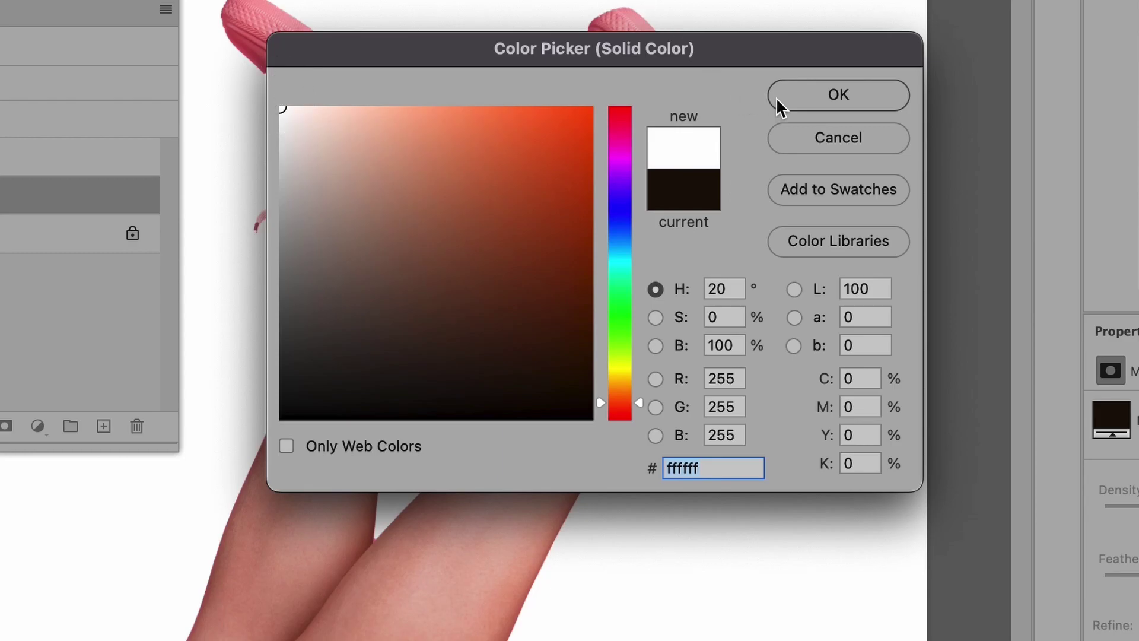
click(838, 95)
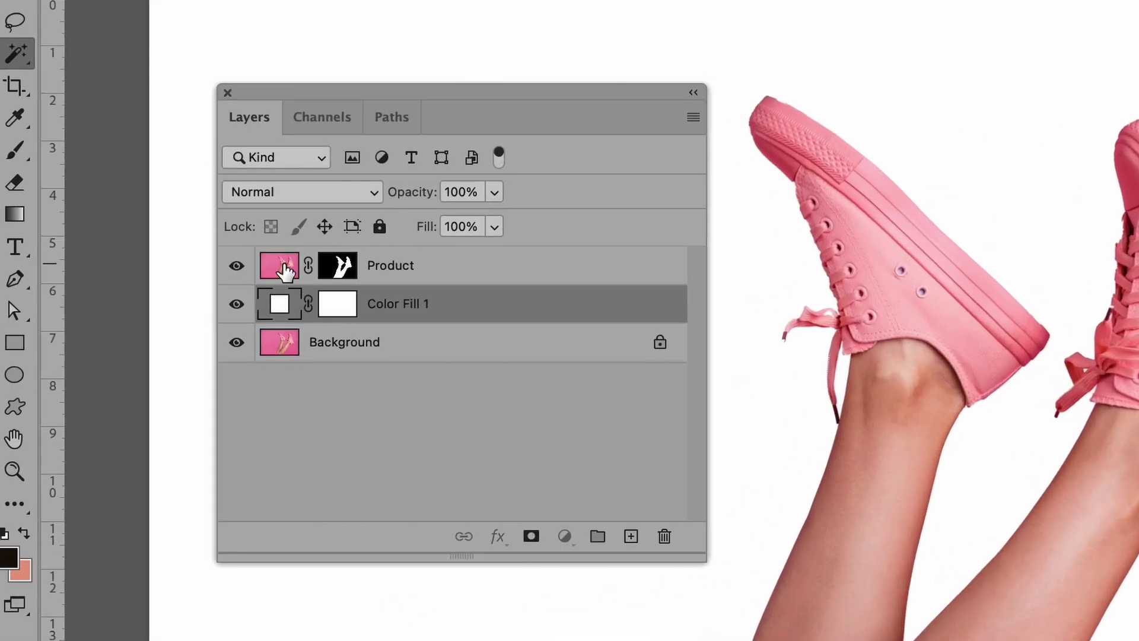
Apply a drop shadow to the Product layer with distance 272 px, spread 19% and size 0 px.
click(285, 271)
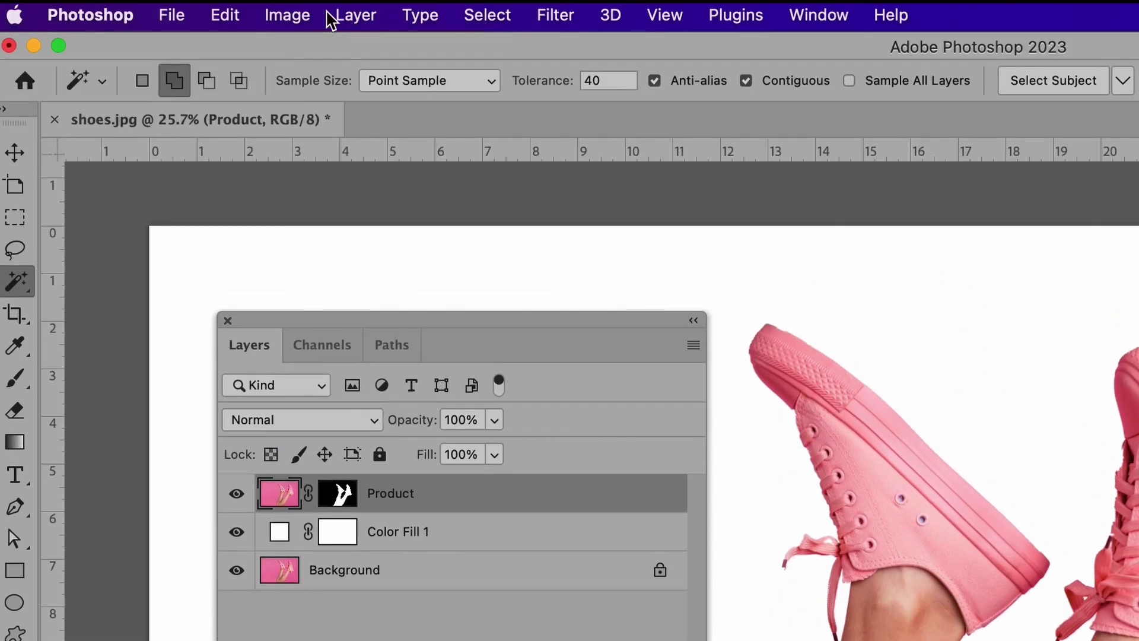
click(359, 14)
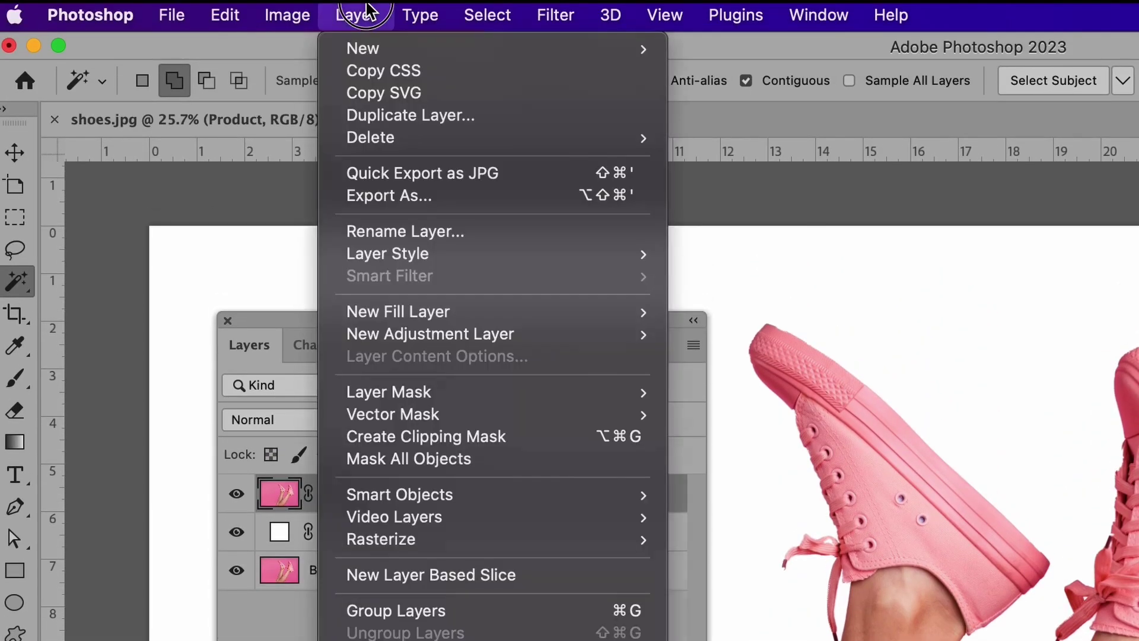
mouse_move(381, 254)
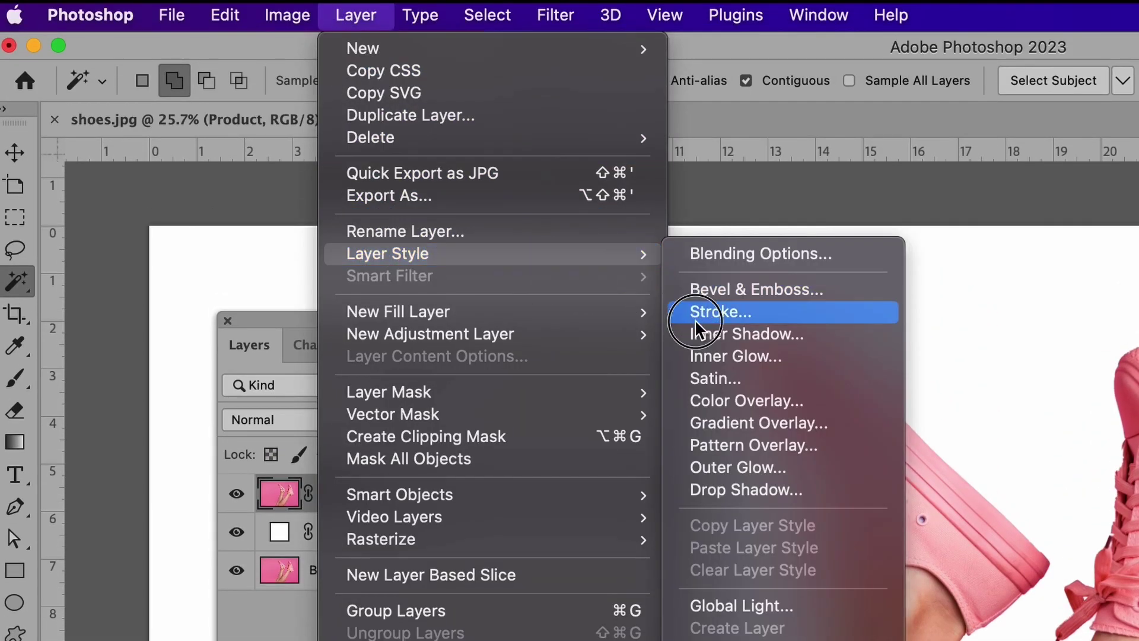
click(779, 508)
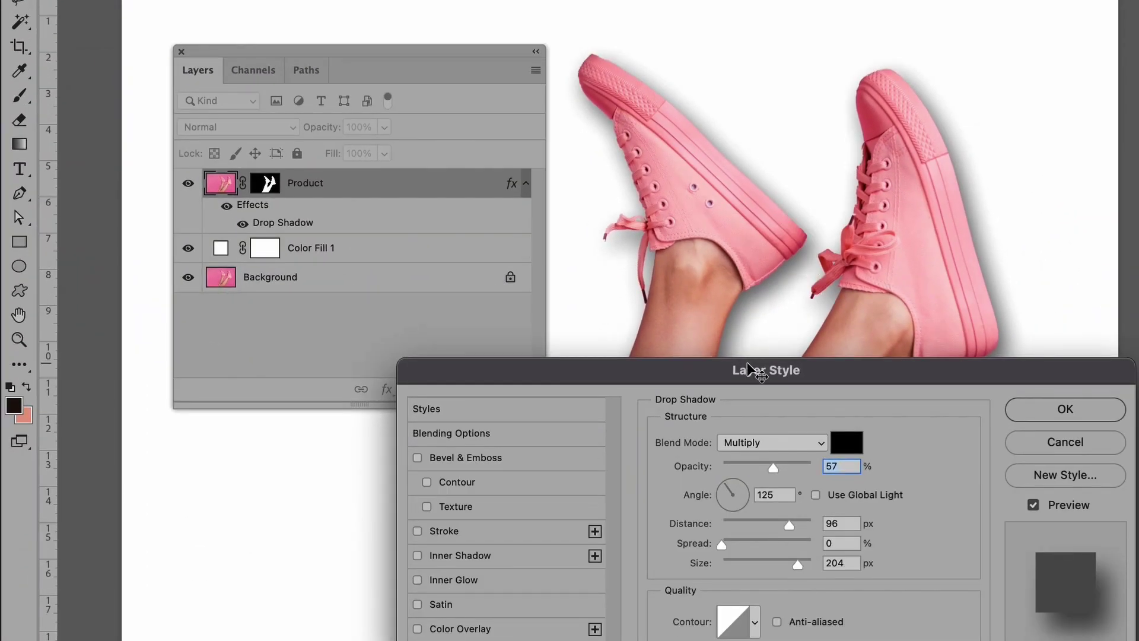
drag(747, 365, 567, 80)
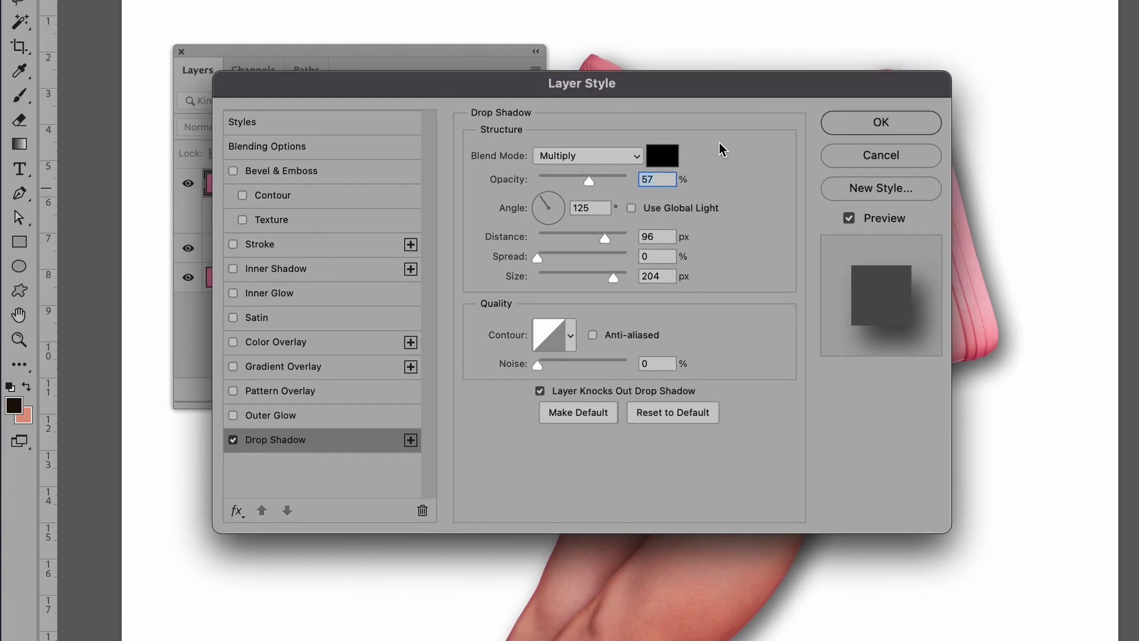
drag(699, 88, 513, 3)
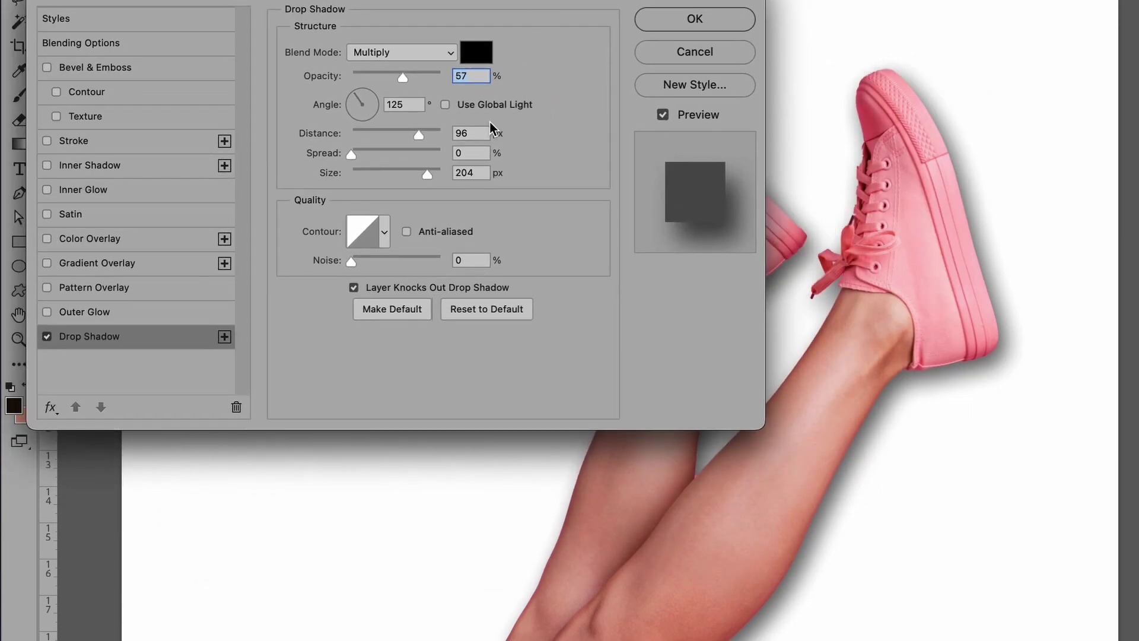
mouse_move(418, 134)
mouse_down()
mouse_move(394, 116)
mouse_move(437, 124)
mouse_move(430, 144)
mouse_up()
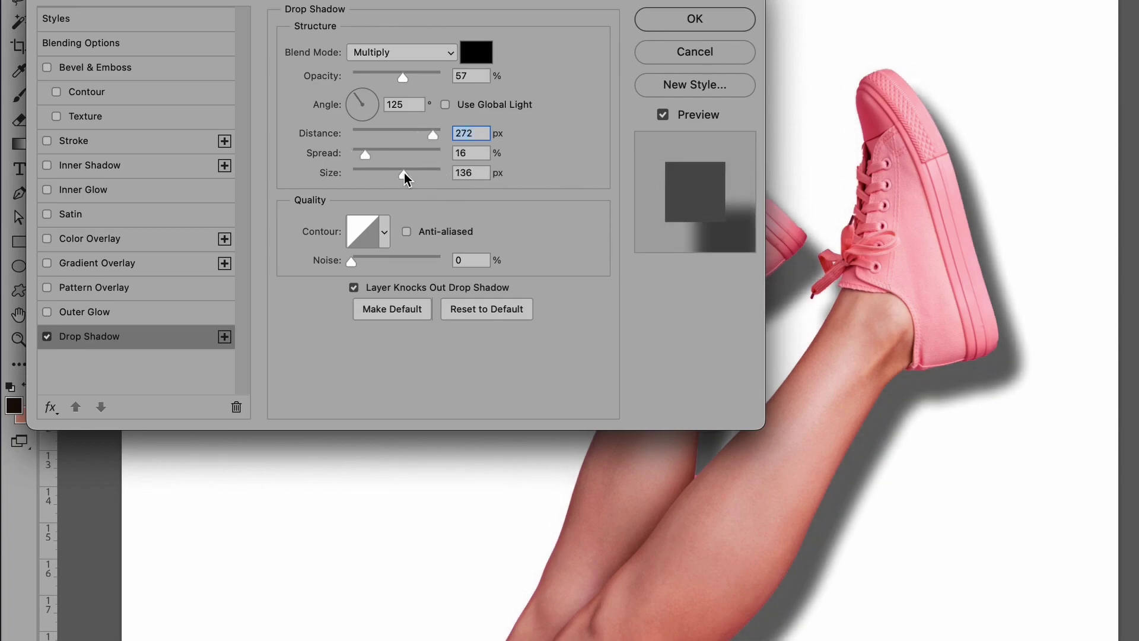
drag(405, 178, 373, 157)
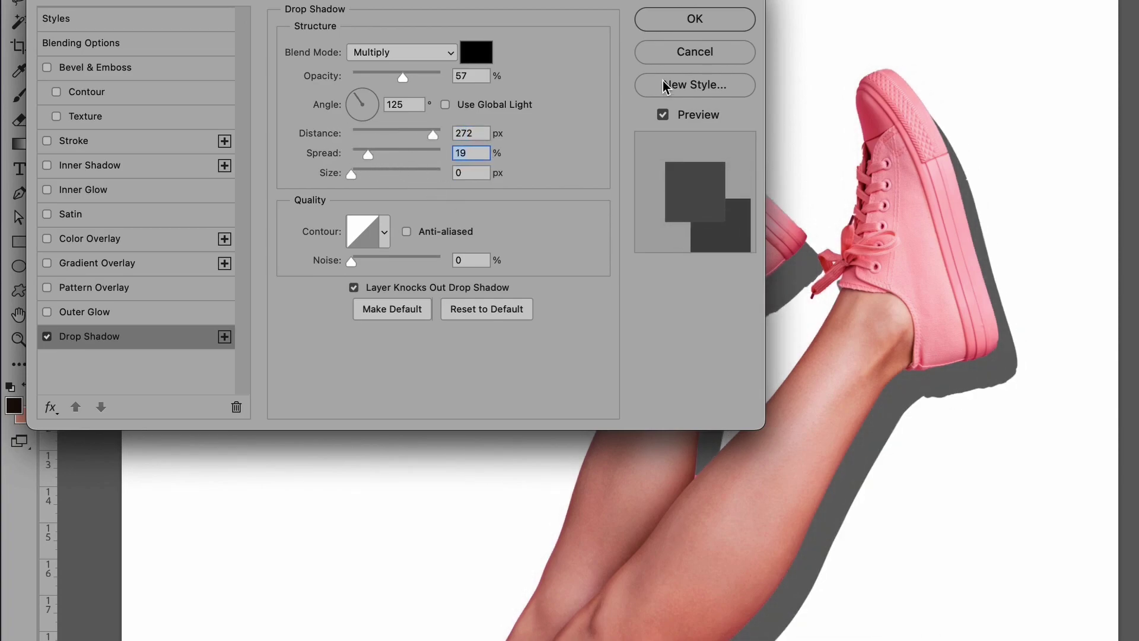
click(696, 20)
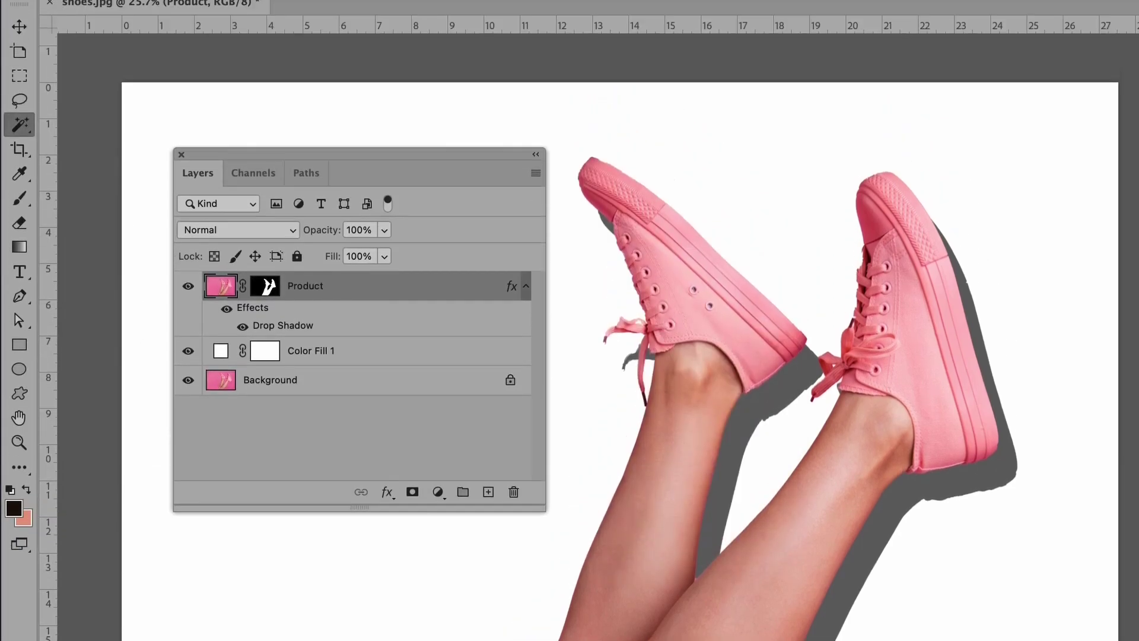
Separate the Product layer's drop shadow effect into its own layer.
click(279, 10)
mouse_move(294, 193)
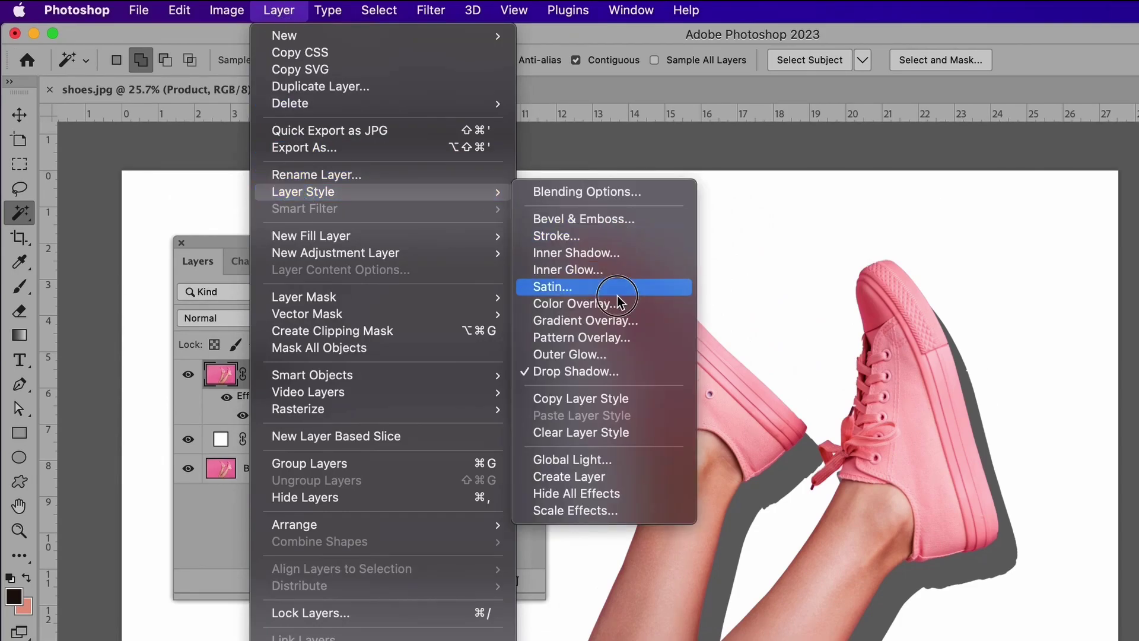
click(632, 478)
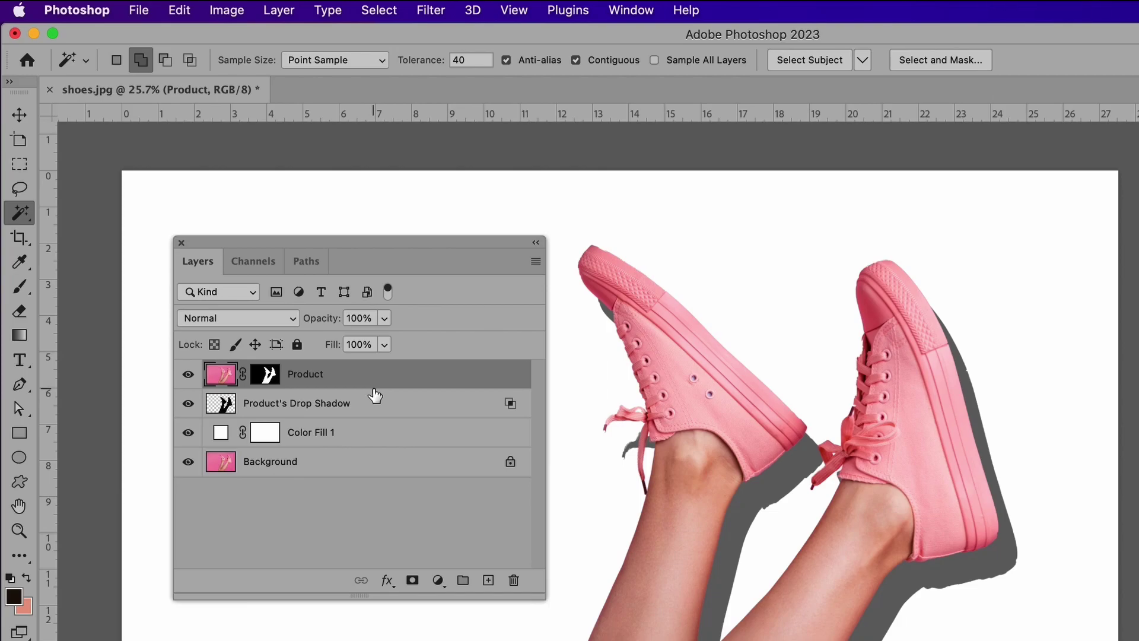
Soften the Product's Drop Shadow layer with a Gaussian Blur, keeping the shadow's falloff diffuse around the shoes and legs.
click(371, 406)
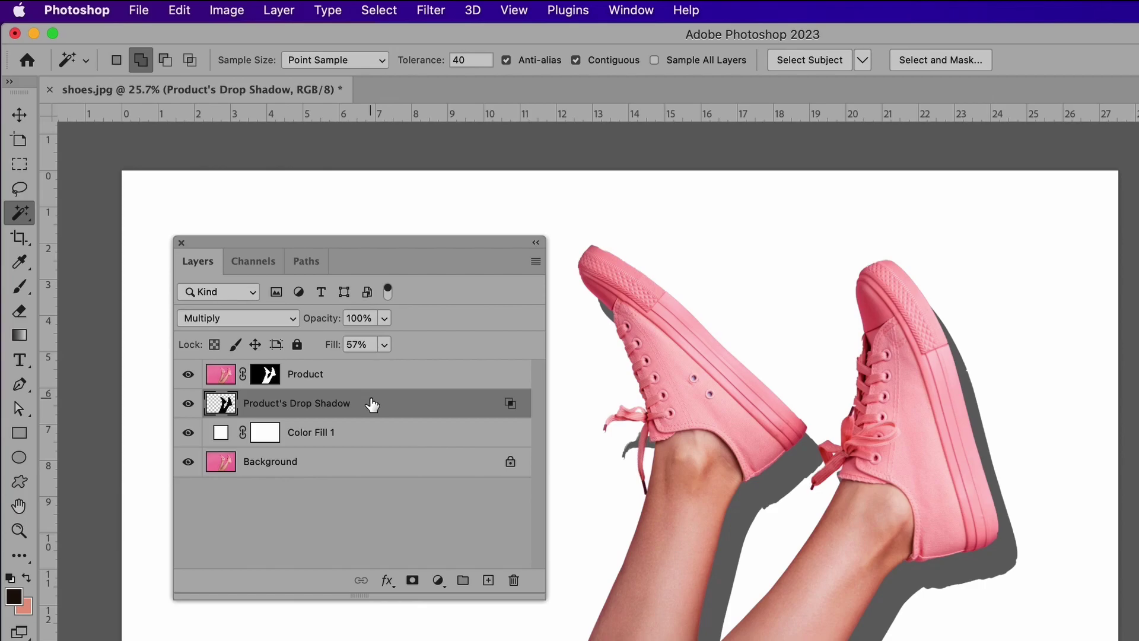
click(429, 9)
mouse_move(462, 245)
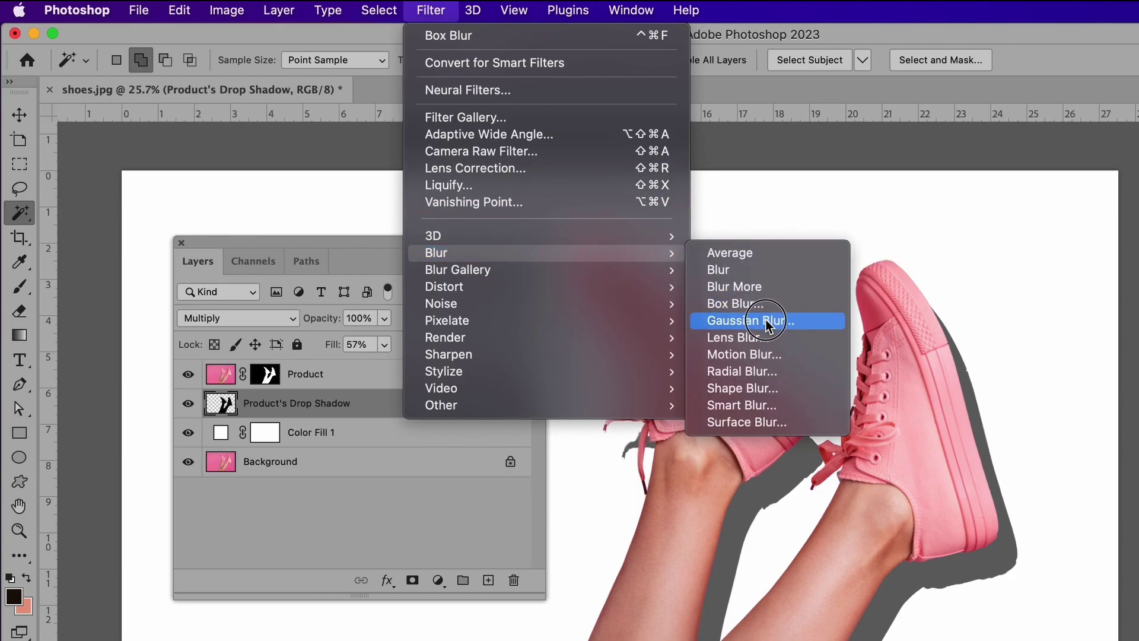
click(766, 321)
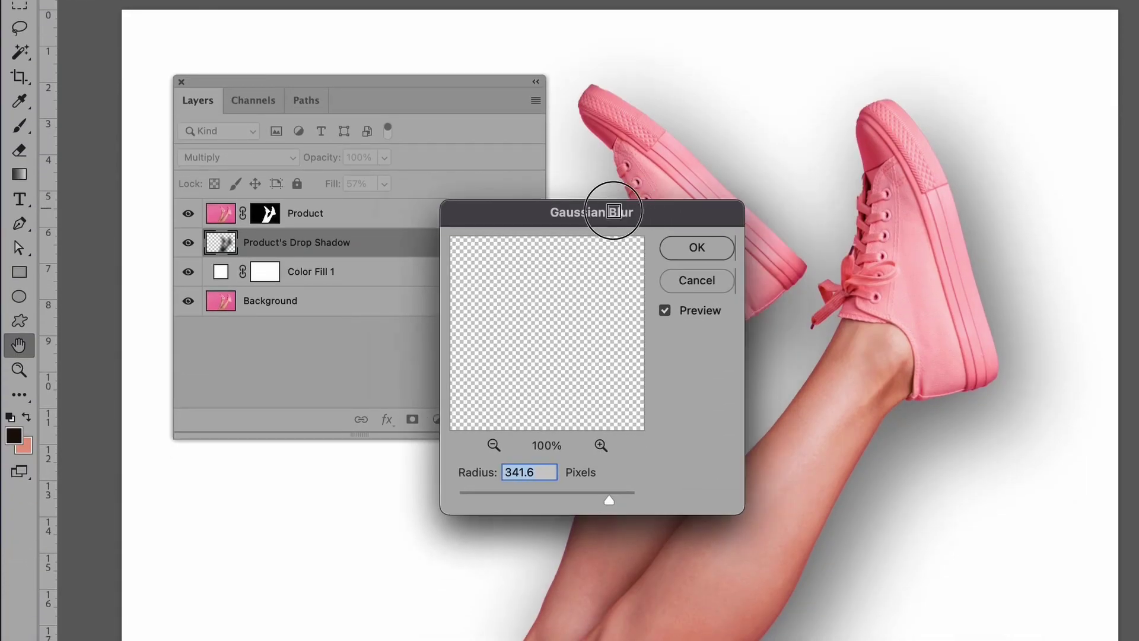
drag(614, 212, 402, 145)
drag(398, 435, 377, 406)
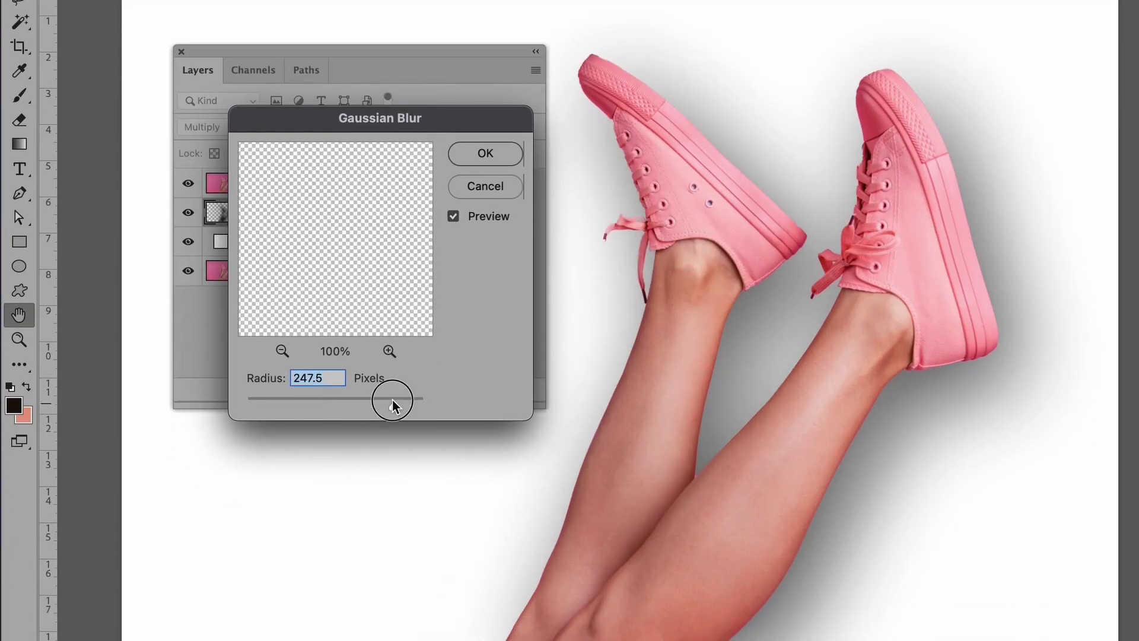
click(486, 154)
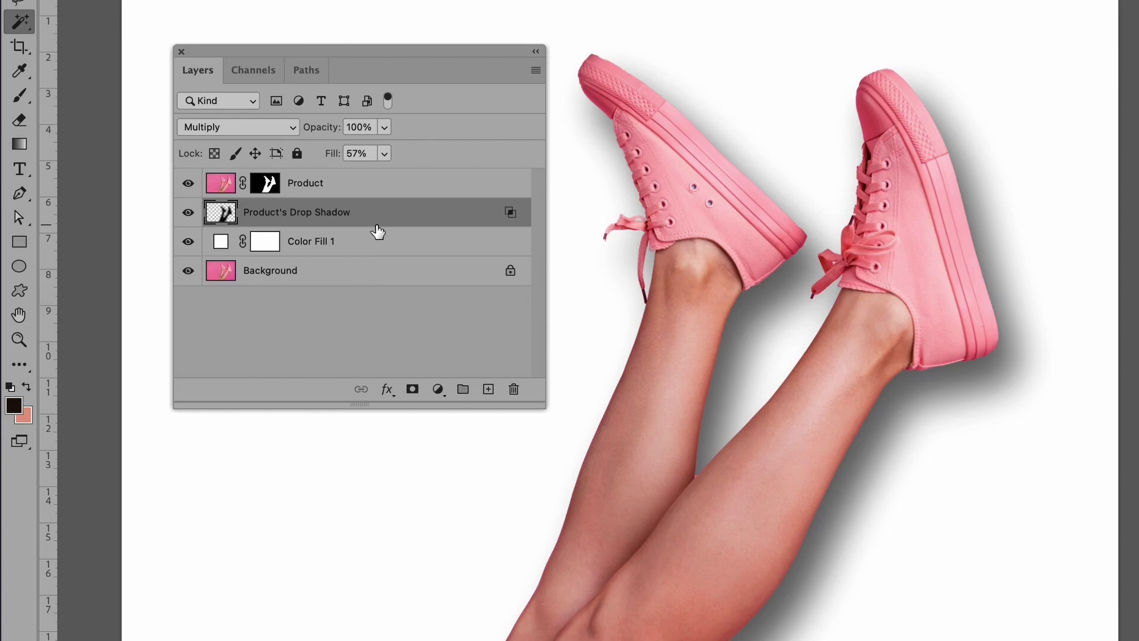
Set up the Eraser tool with a soft round brush of 492 px and 0% hardness.
key(e)
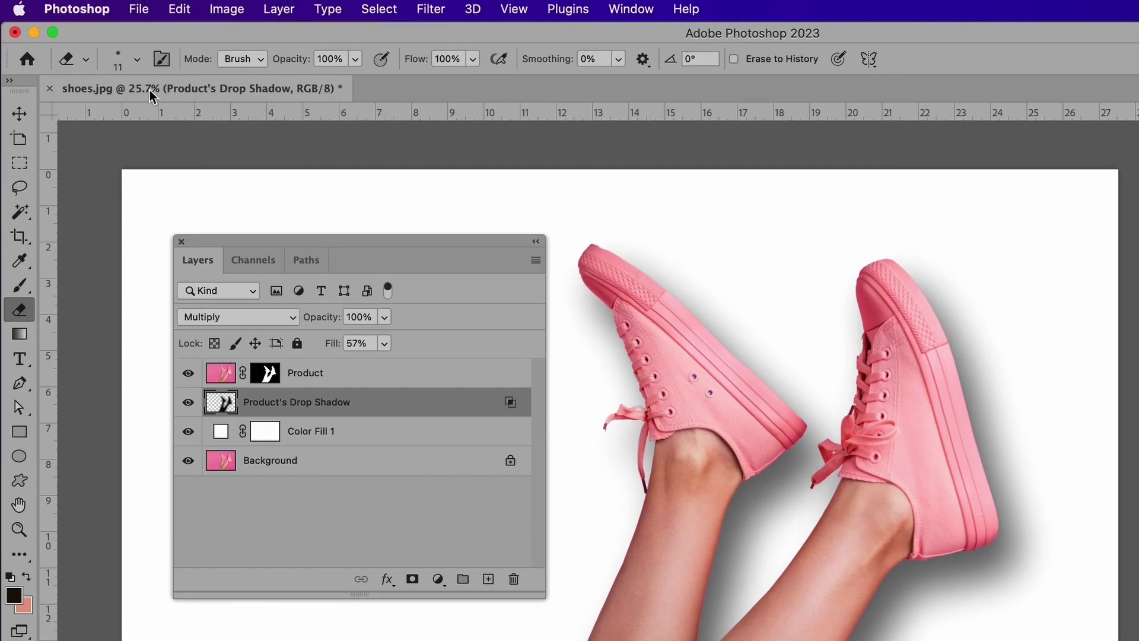
click(136, 59)
drag(111, 118, 212, 118)
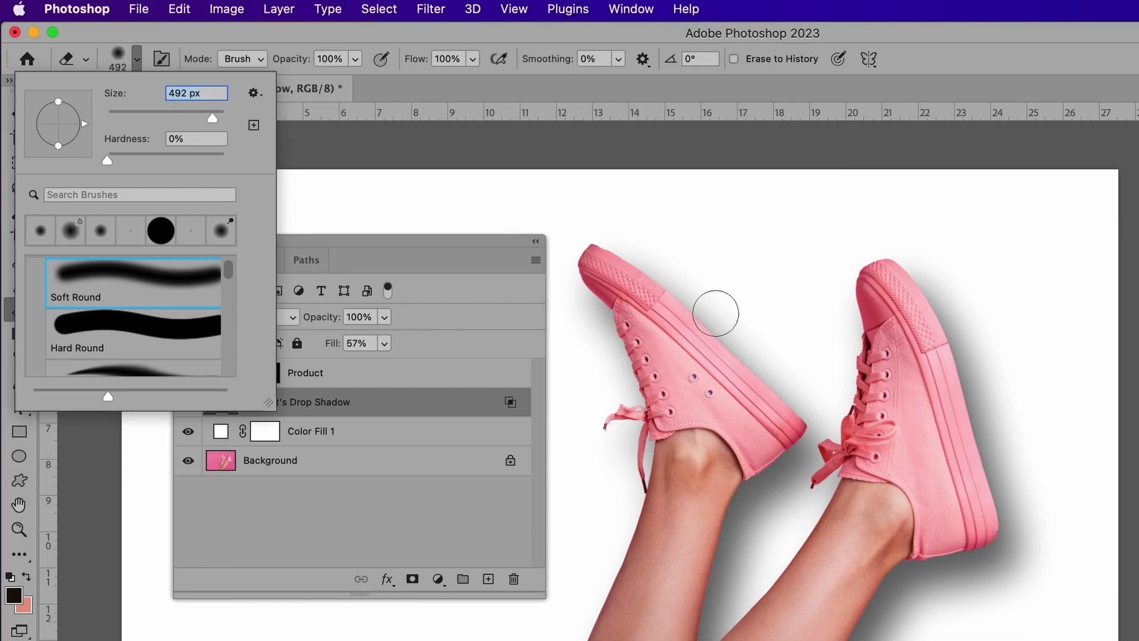
click(408, 38)
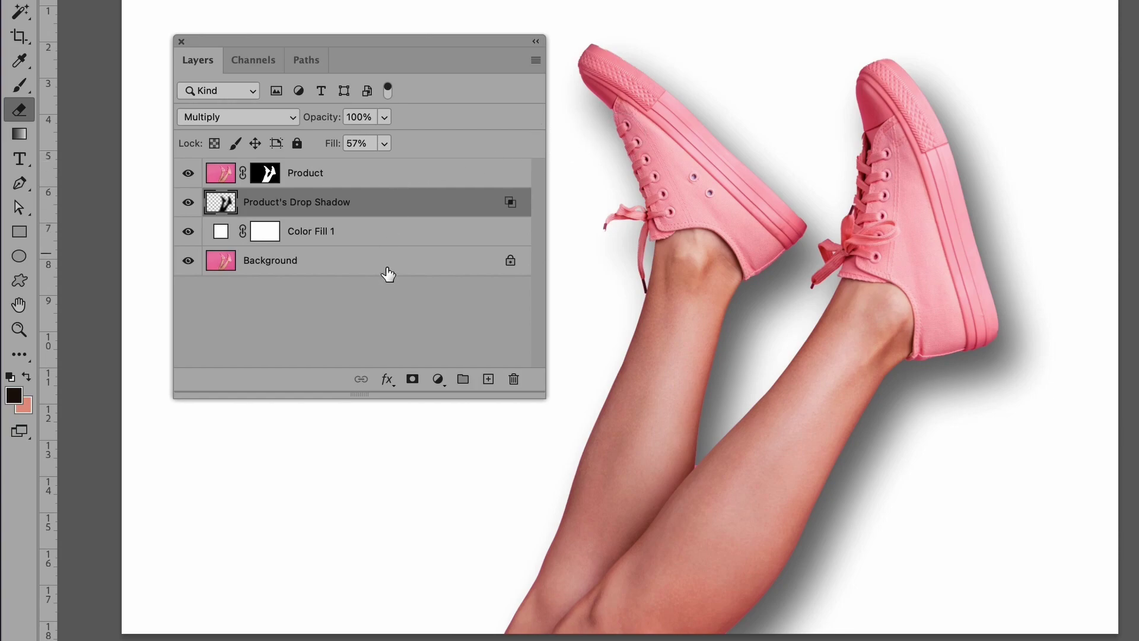
Add a layer mask to the Product's Drop Shadow layer and erase the shadow along the left edges of both shoes.
click(416, 385)
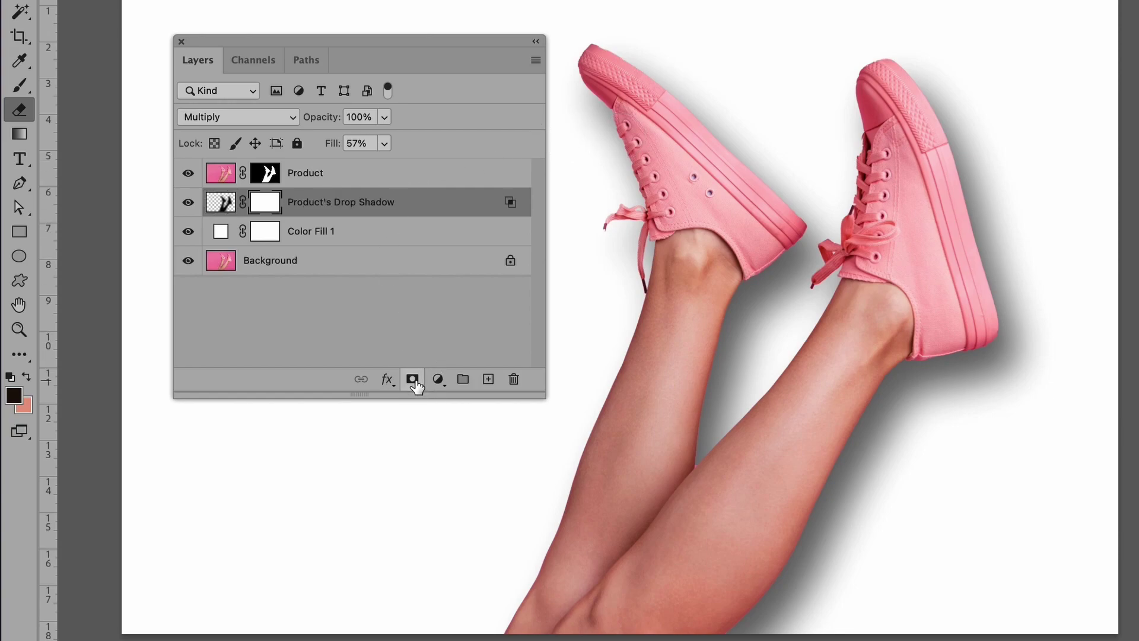
key(d)
mouse_move(619, 171)
mouse_down()
mouse_move(613, 130)
mouse_move(585, 85)
mouse_up()
drag(632, 224, 636, 295)
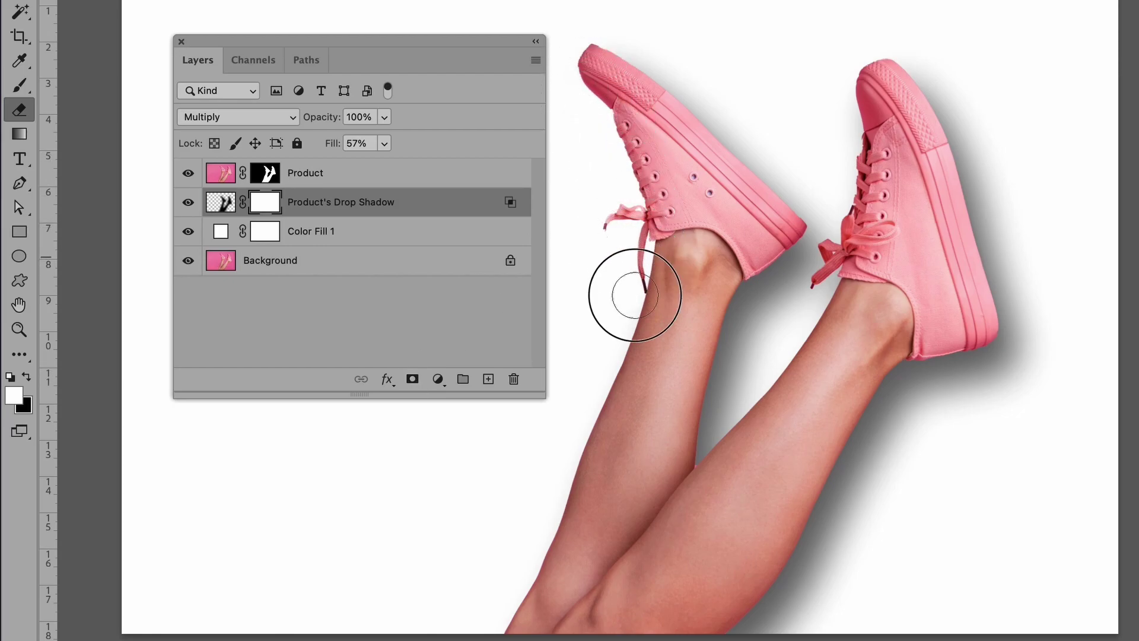
mouse_move(862, 260)
mouse_down()
mouse_move(876, 226)
mouse_move(840, 304)
mouse_move(883, 253)
mouse_move(870, 102)
mouse_up()
Swap the mask colors, brush over the shadow between the legs with a larger eraser, and restore the previous brush size and colors.
click(26, 378)
key(bracketright)
key(bracketright)
key(bracketright)
key(bracketright)
drag(682, 457, 703, 415)
key(bracketleft)
key(bracketleft)
key(bracketleft)
key(bracketleft)
click(26, 378)
Lower the opacity of the Product's Drop Shadow layer to 42%.
click(221, 202)
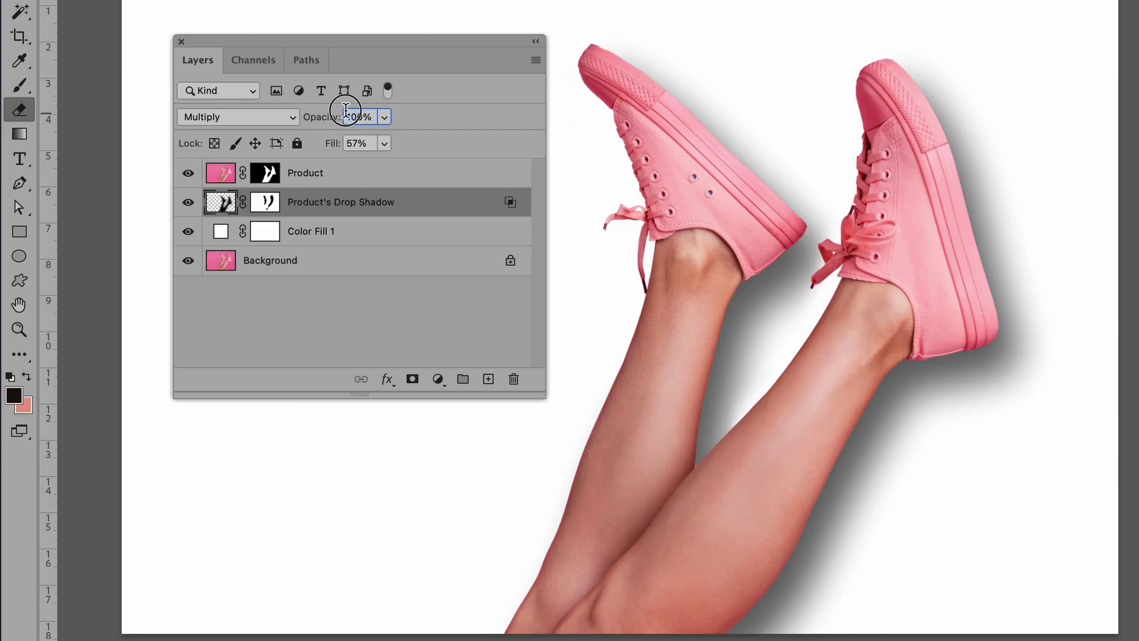
click(384, 117)
drag(375, 138, 332, 138)
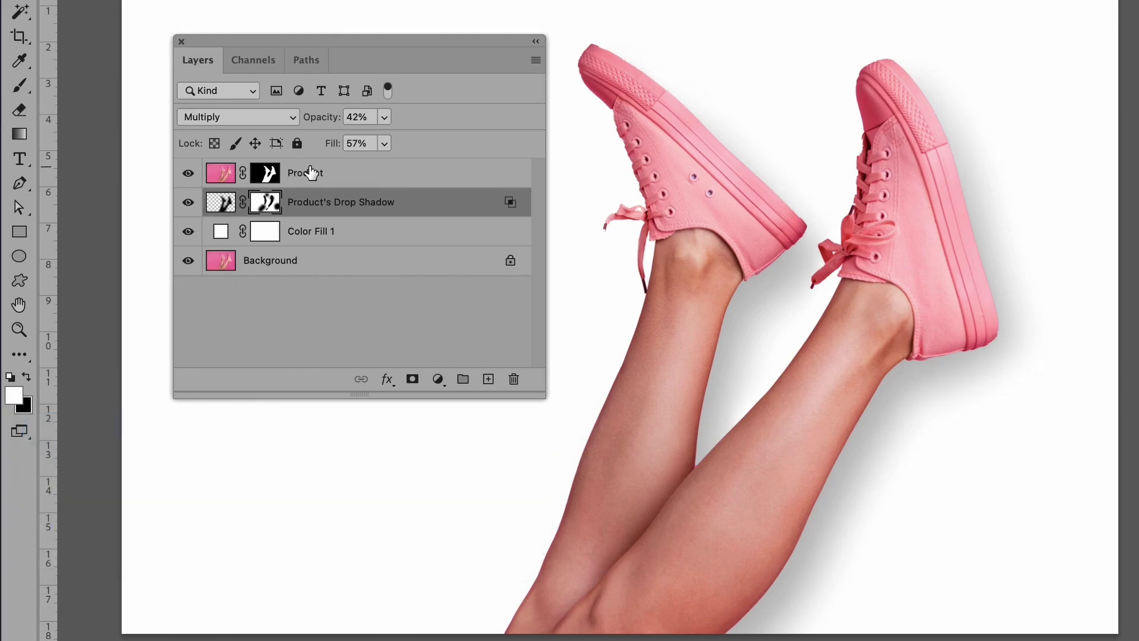
Create a new layer above Product in Overlay mode, filled with the Overlay-neutral color (50% gray).
click(229, 174)
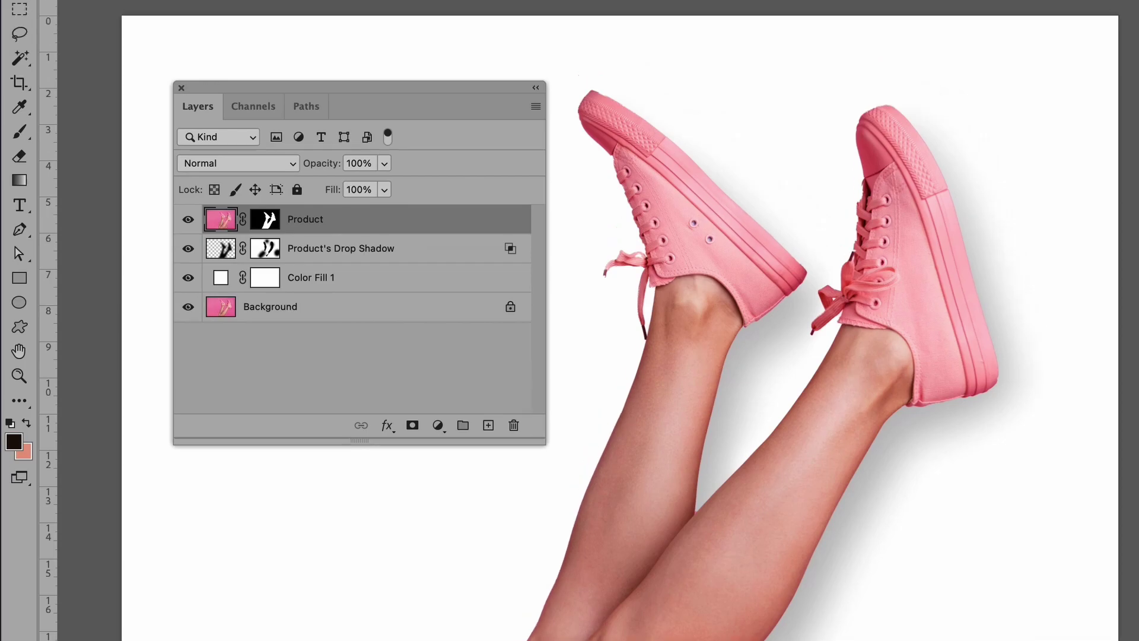
click(279, 10)
mouse_move(325, 37)
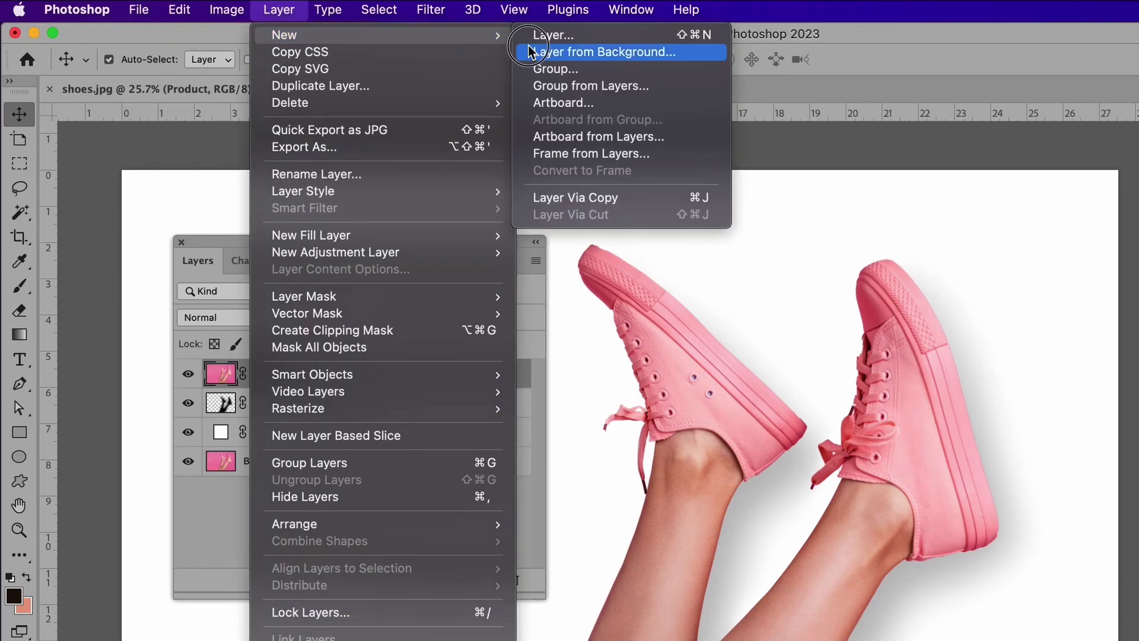
click(574, 37)
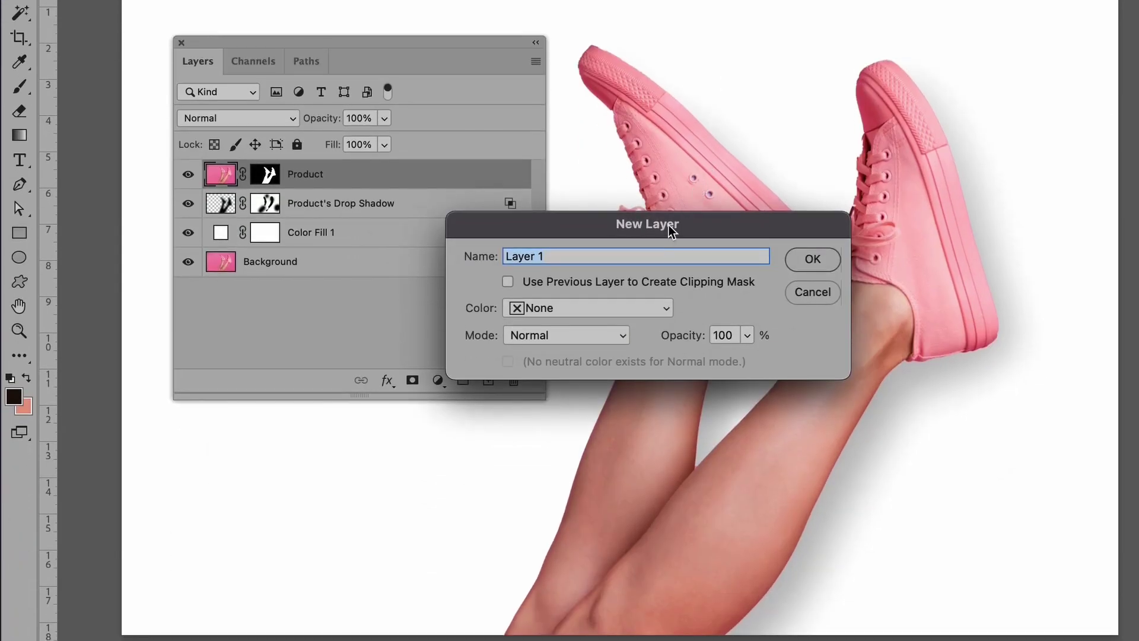
click(585, 267)
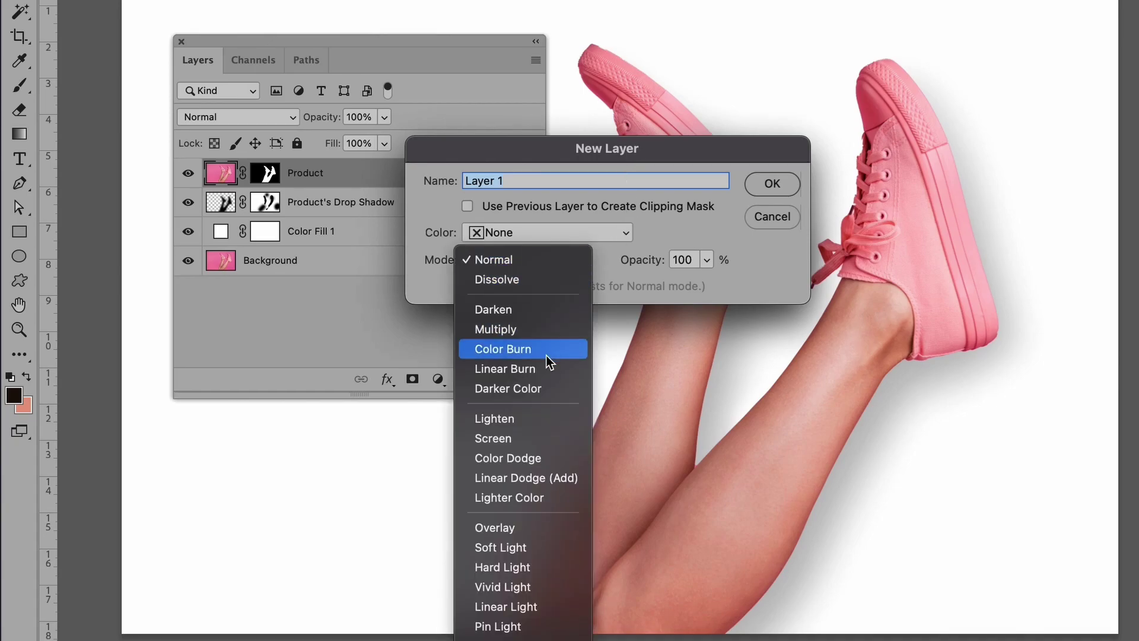
click(532, 529)
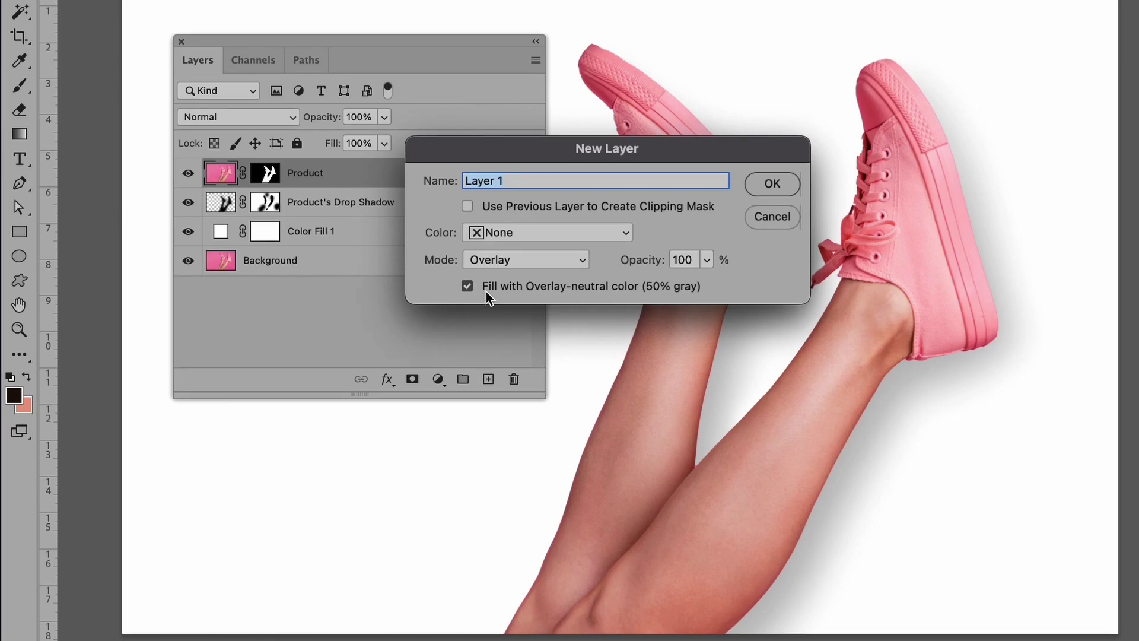
click(772, 185)
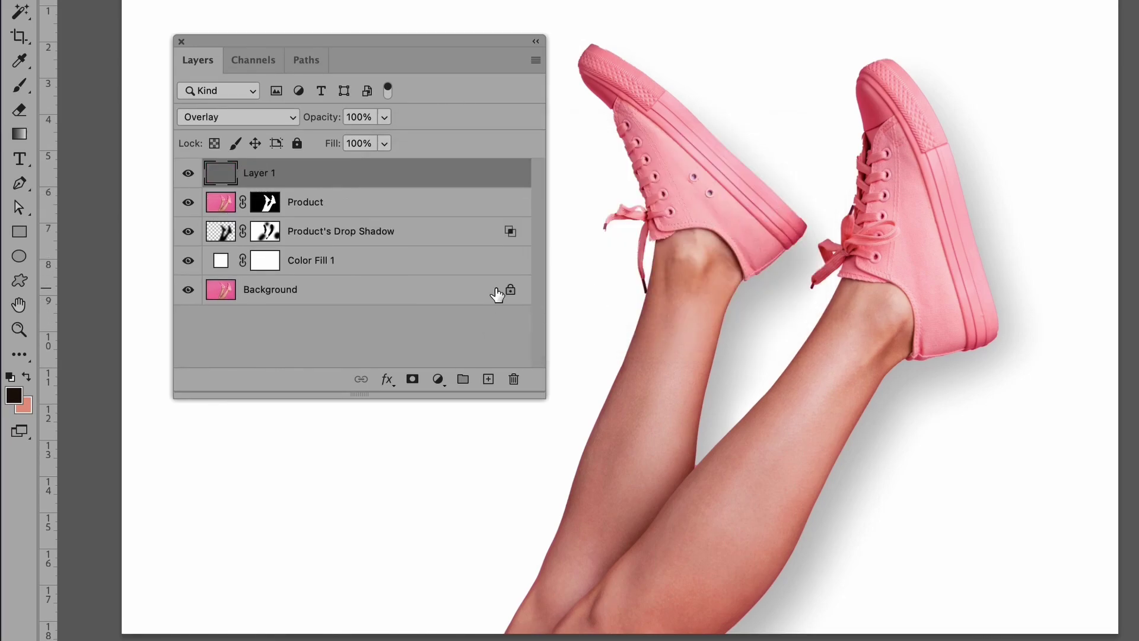
Set up the Dodge tool with a soft 178 px brush, the Midtones range and 20% exposure.
key(o)
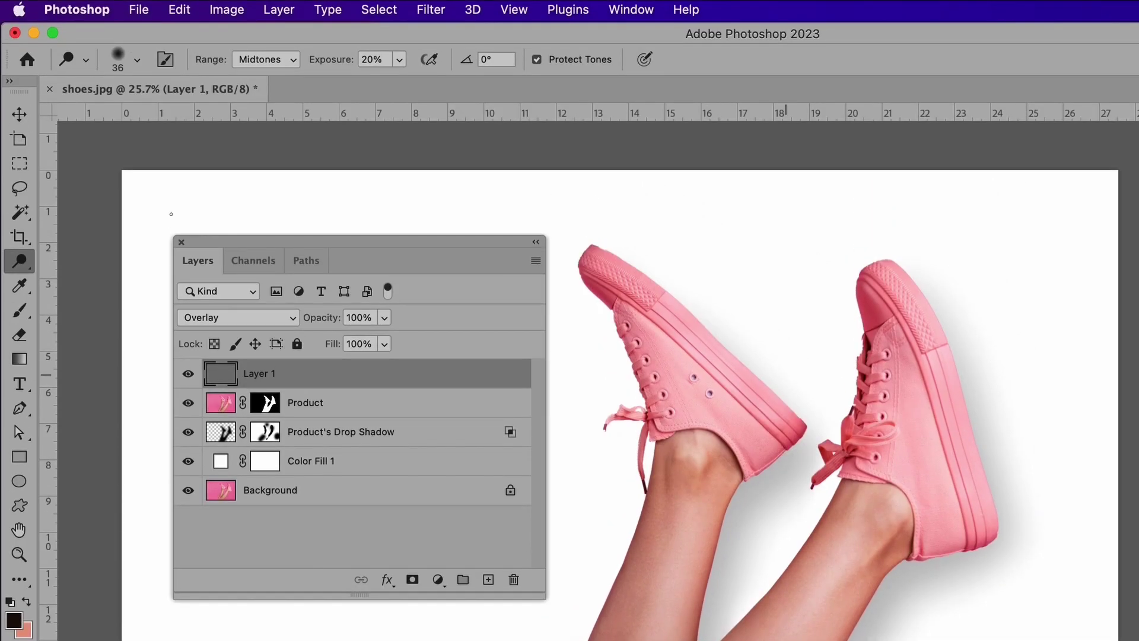
mouse_move(22, 268)
mouse_down()
mouse_move(75, 264)
mouse_move(73, 291)
mouse_move(128, 280)
mouse_up()
key(Return)
click(137, 59)
drag(145, 116, 189, 113)
click(229, 34)
click(293, 60)
click(298, 61)
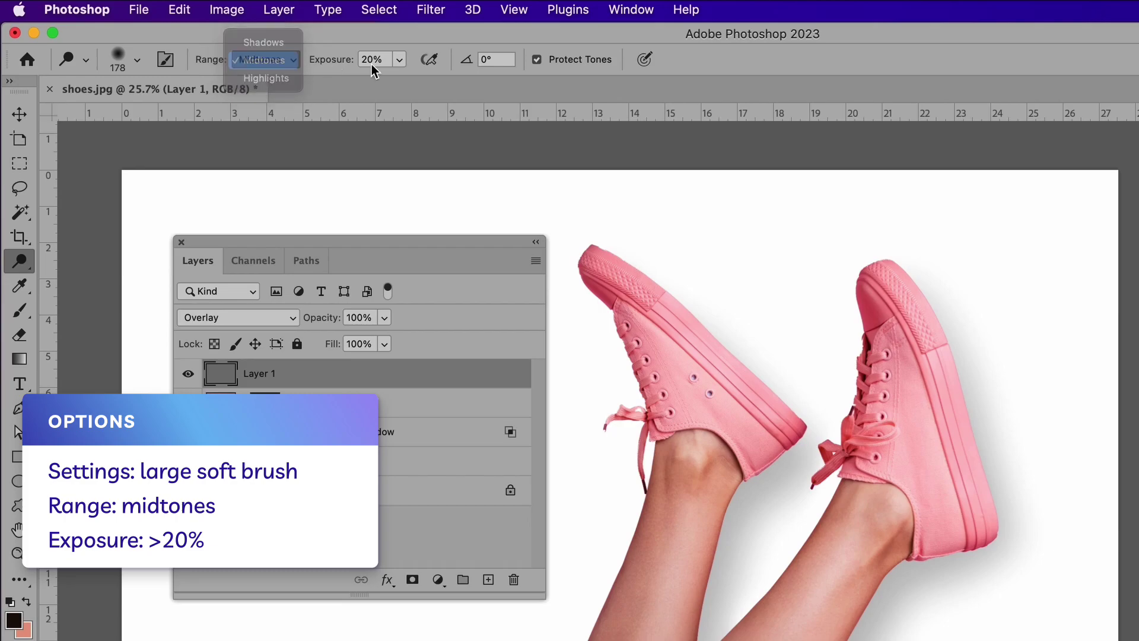
click(398, 63)
click(397, 63)
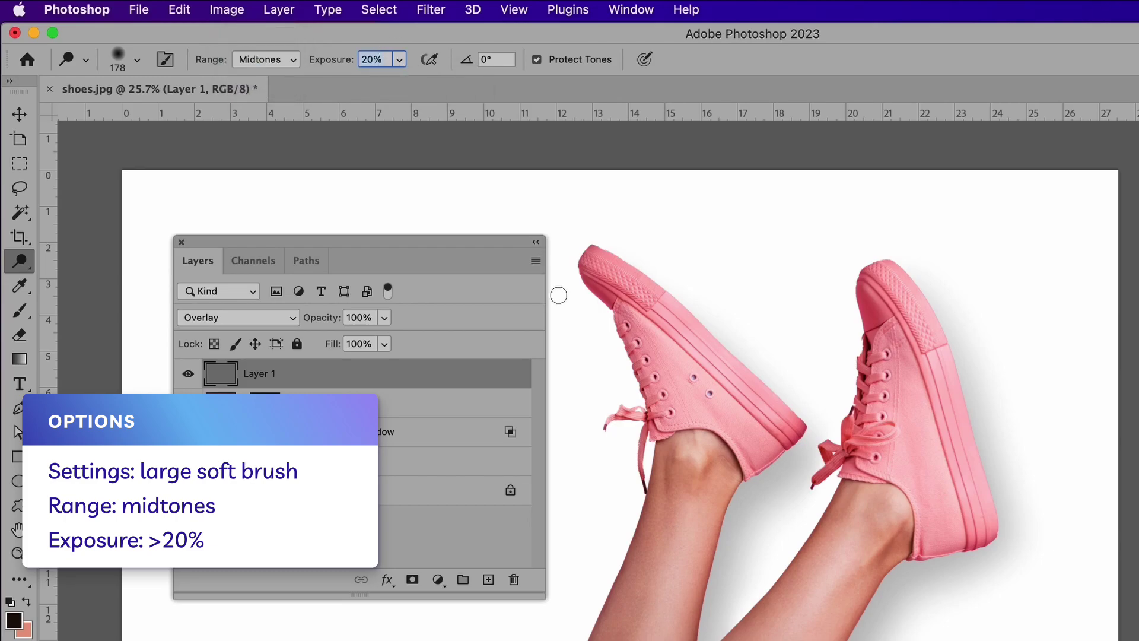
Dodge along the left edge of the left shoe and its leg on the gray Overlay layer, using a slightly larger brush.
key(bracketright)
key(bracketright)
drag(591, 270, 646, 405)
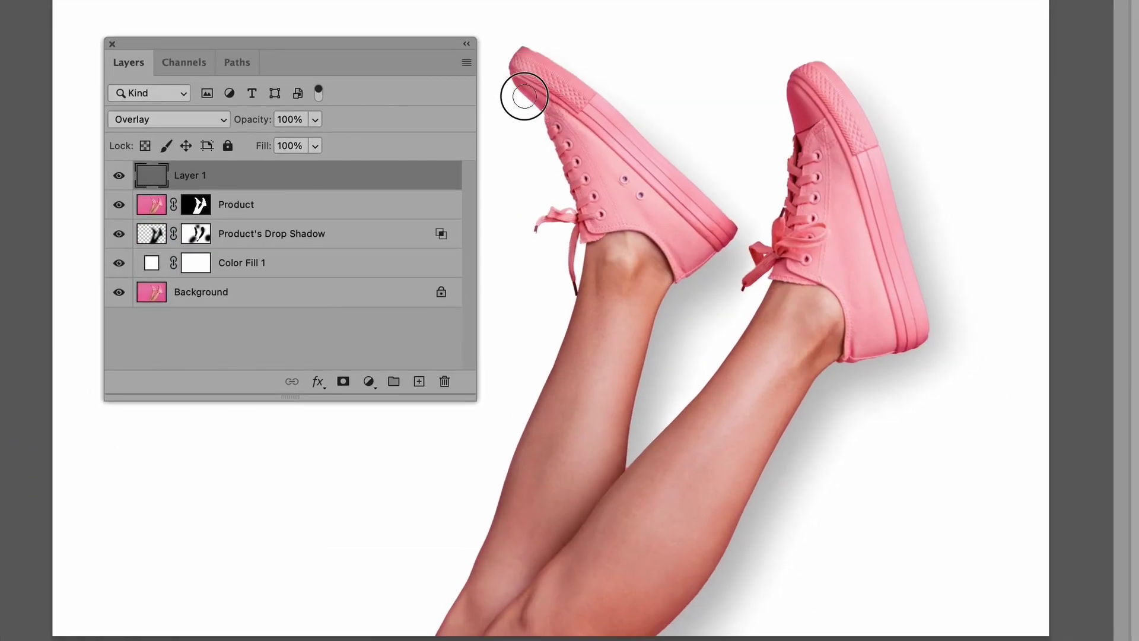
key(super+plus)
drag(577, 207, 632, 340)
mouse_move(551, 4)
mouse_down()
mouse_move(565, 17)
mouse_move(603, 148)
mouse_up()
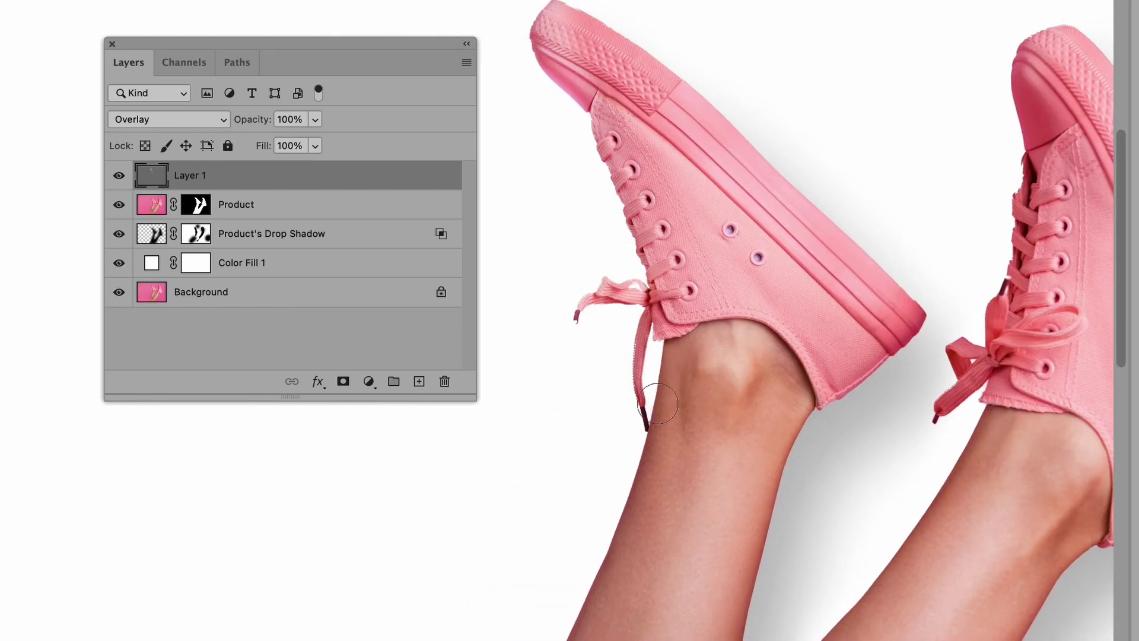
scroll(1012, 382, down, 10)
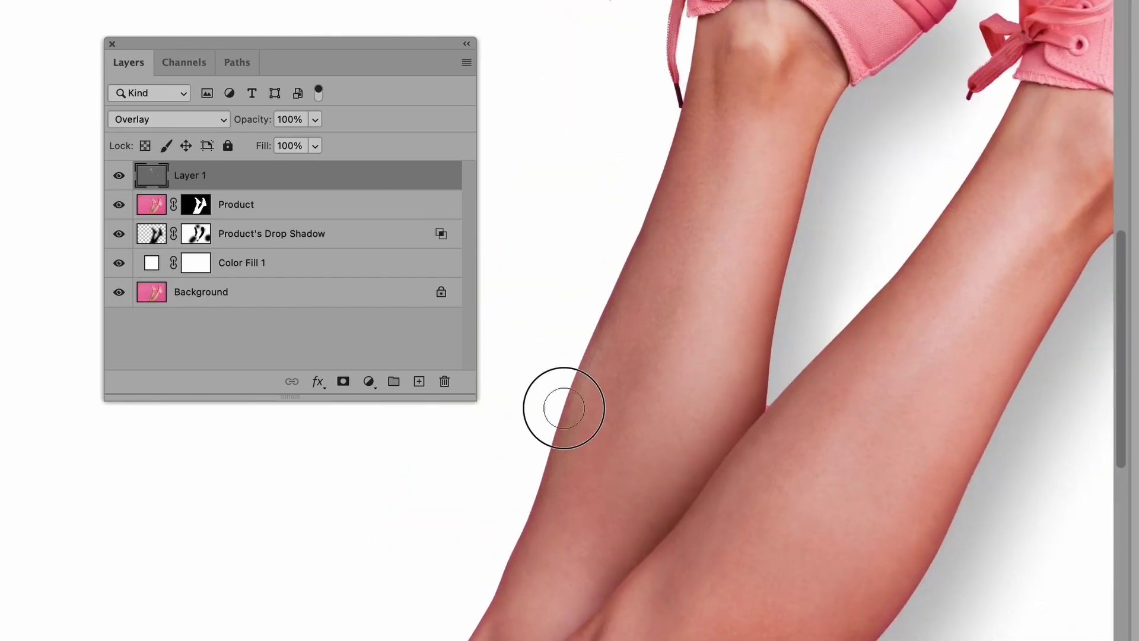
key(super+minus)
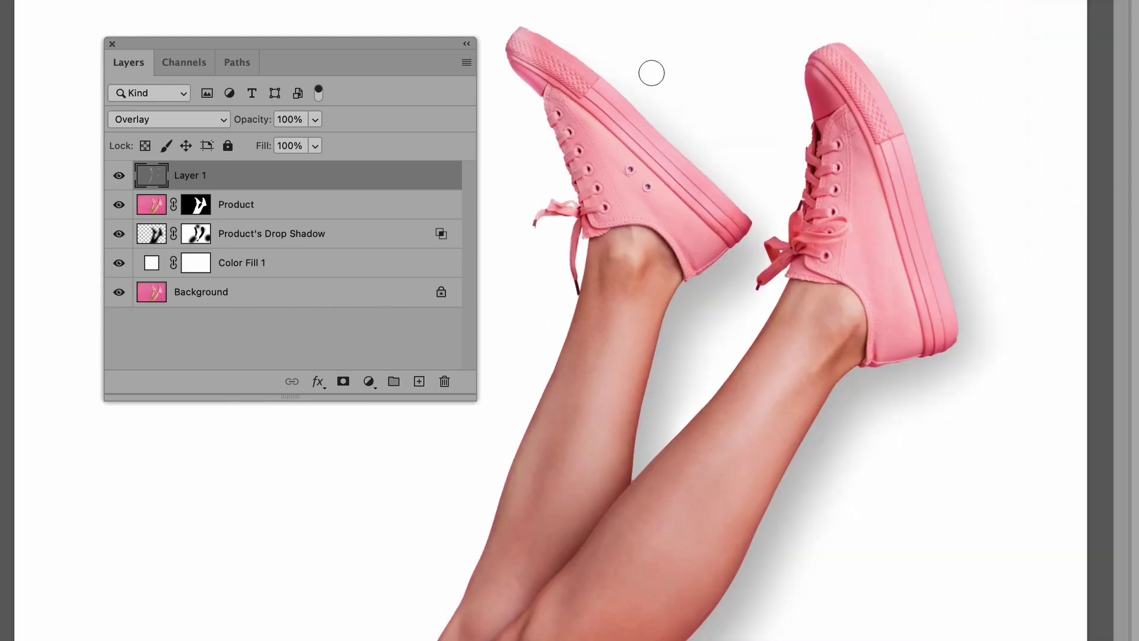
Brighten the toe caps of both shoes with short Dodge strokes on the gray Overlay layer.
drag(514, 48, 522, 40)
drag(818, 64, 826, 54)
drag(516, 51, 516, 27)
mouse_move(814, 64)
mouse_down()
mouse_move(827, 55)
mouse_move(811, 74)
mouse_up()
key(super+minus)
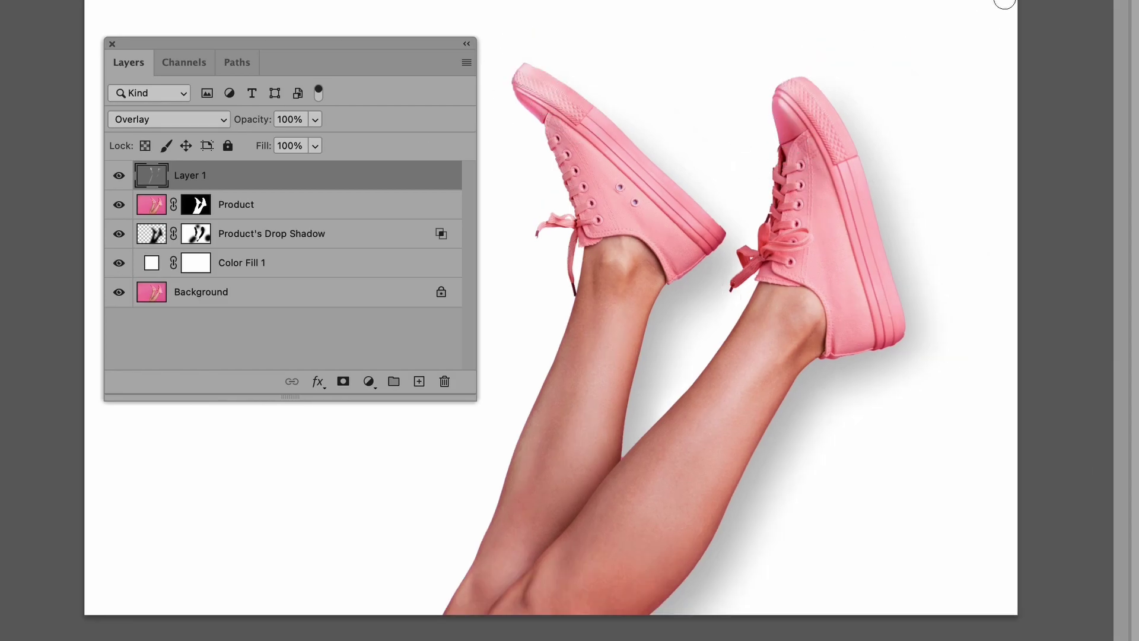
drag(172, 44, 1138, 445)
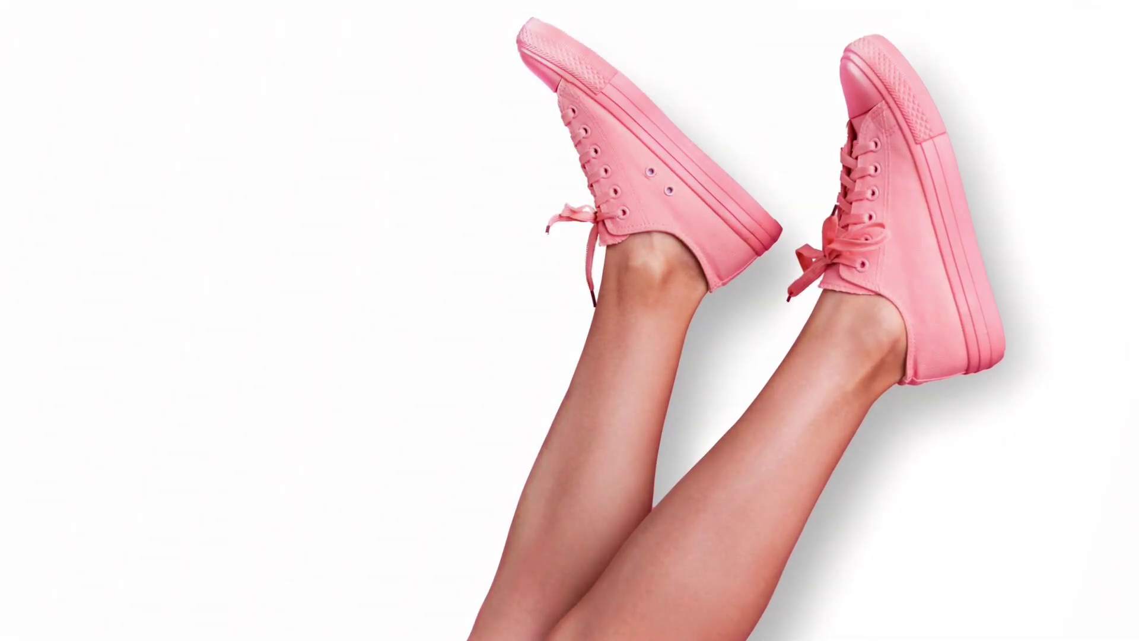